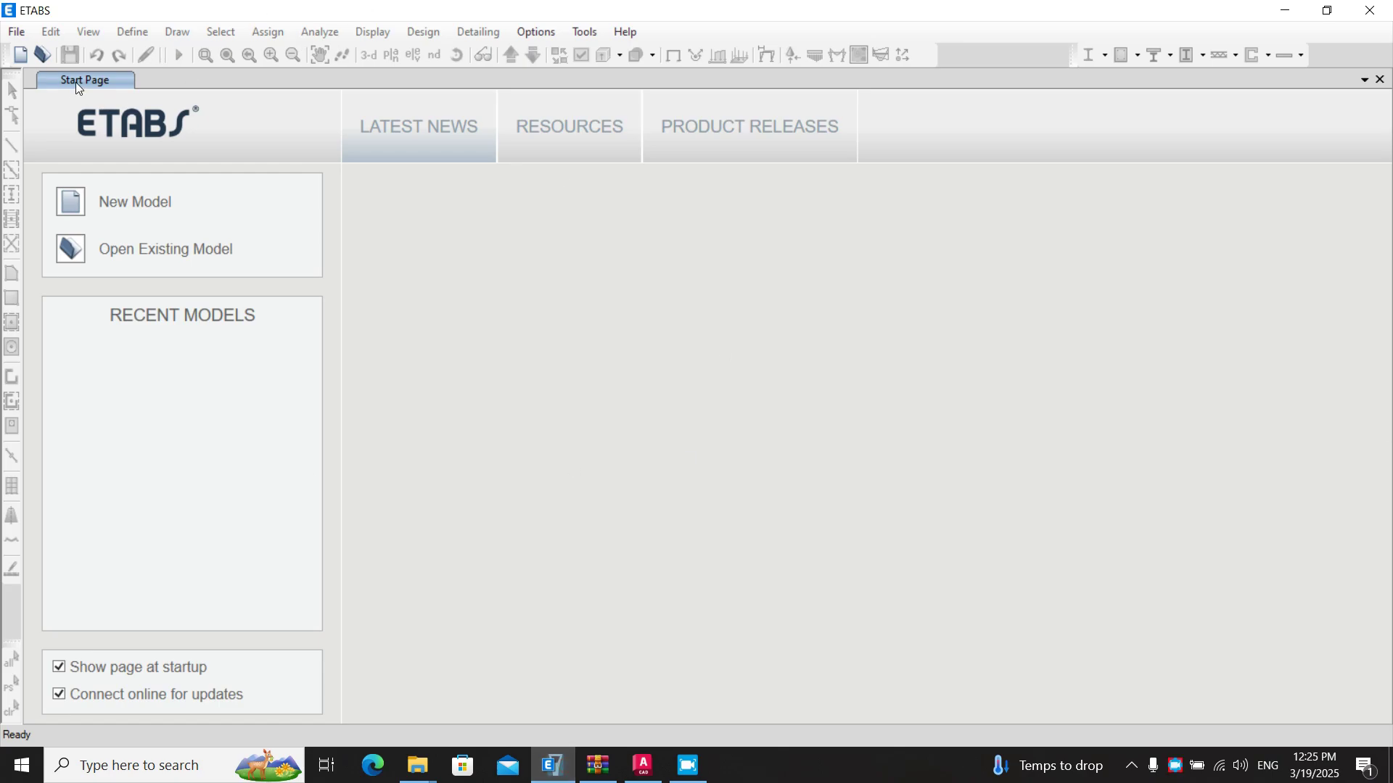
Start a new model that uses built-in settings with Metric SI display units
click(24, 58)
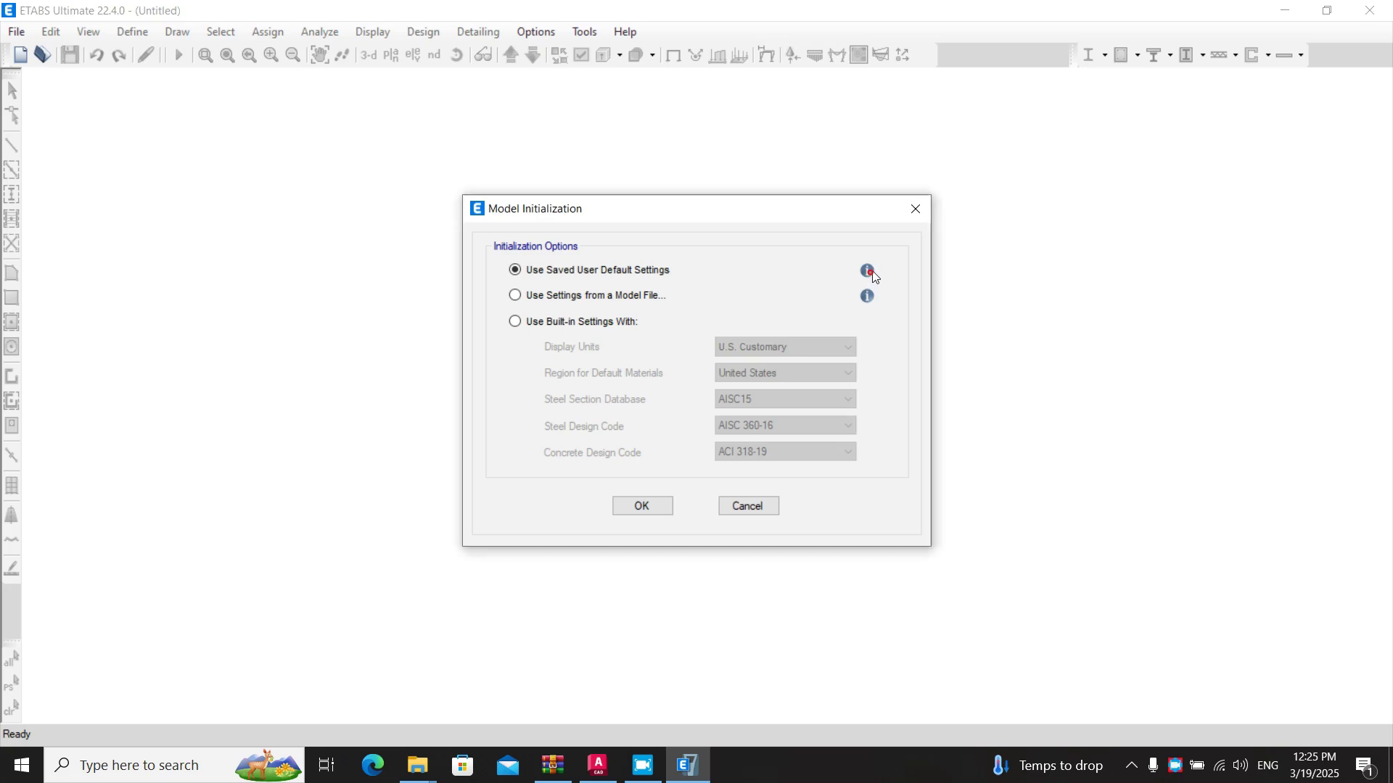
click(516, 322)
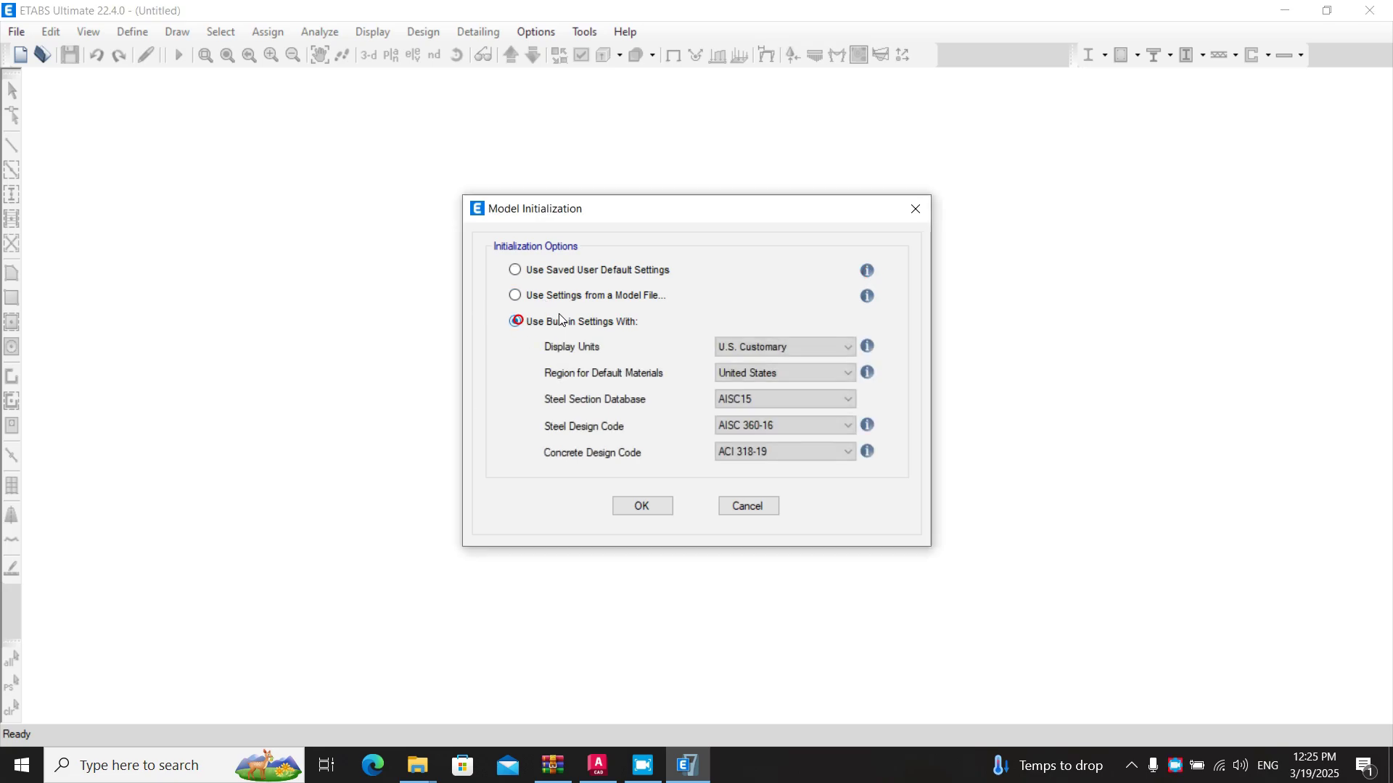
click(826, 345)
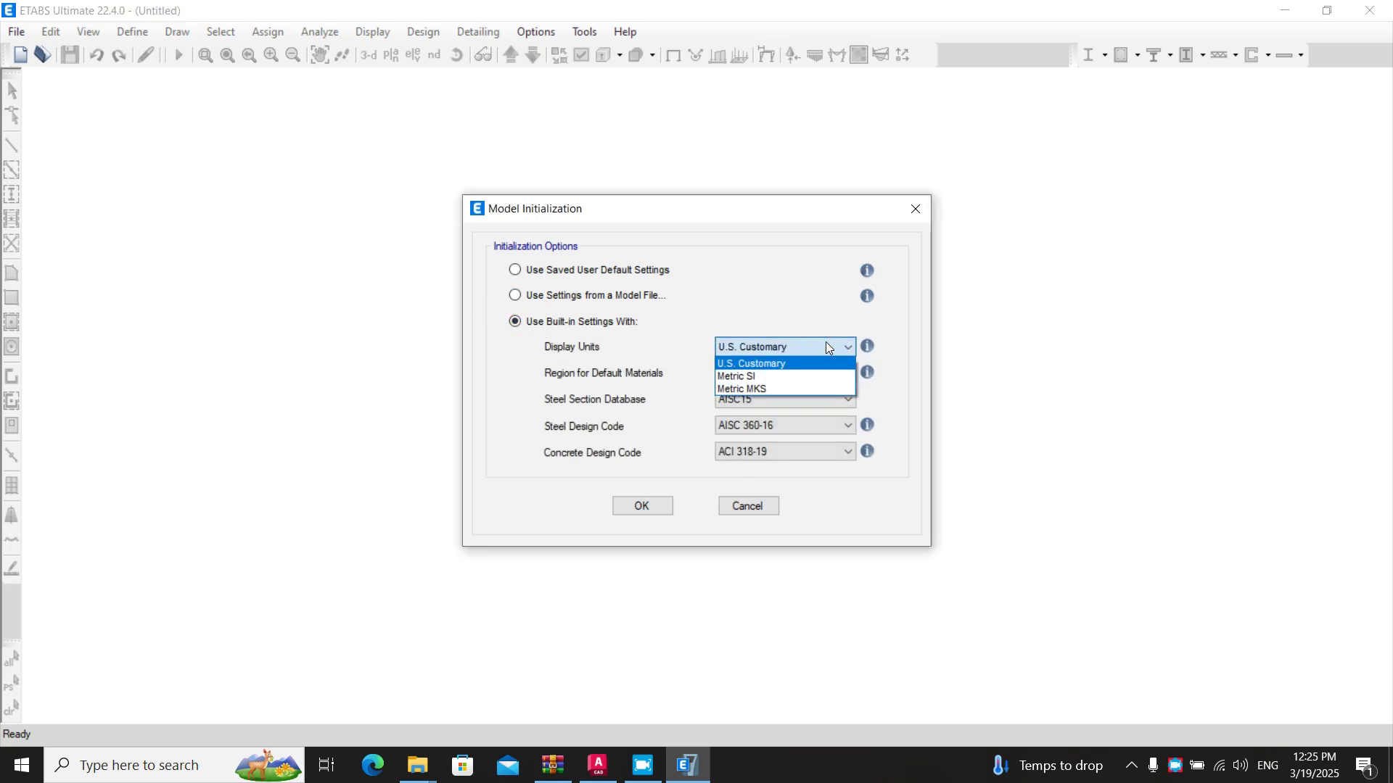
click(794, 377)
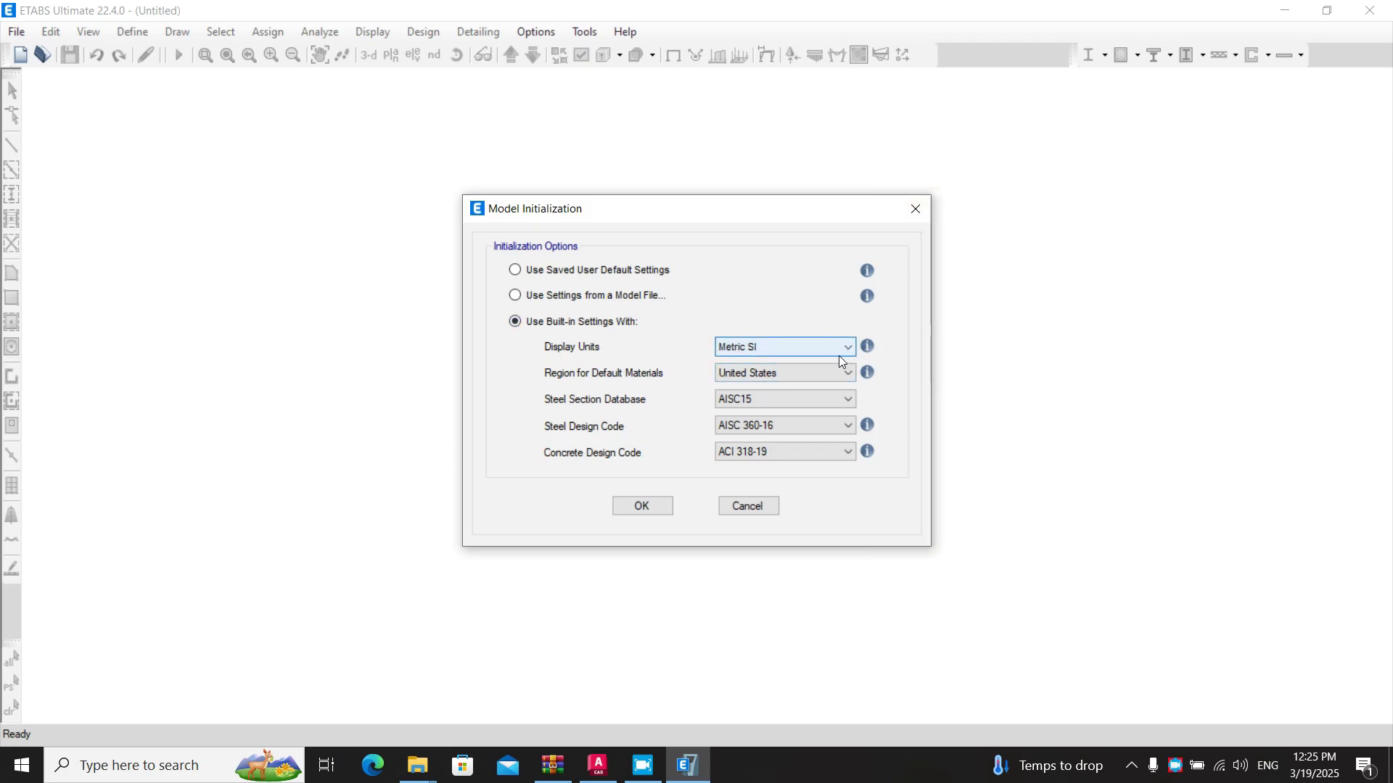
click(814, 349)
click(816, 349)
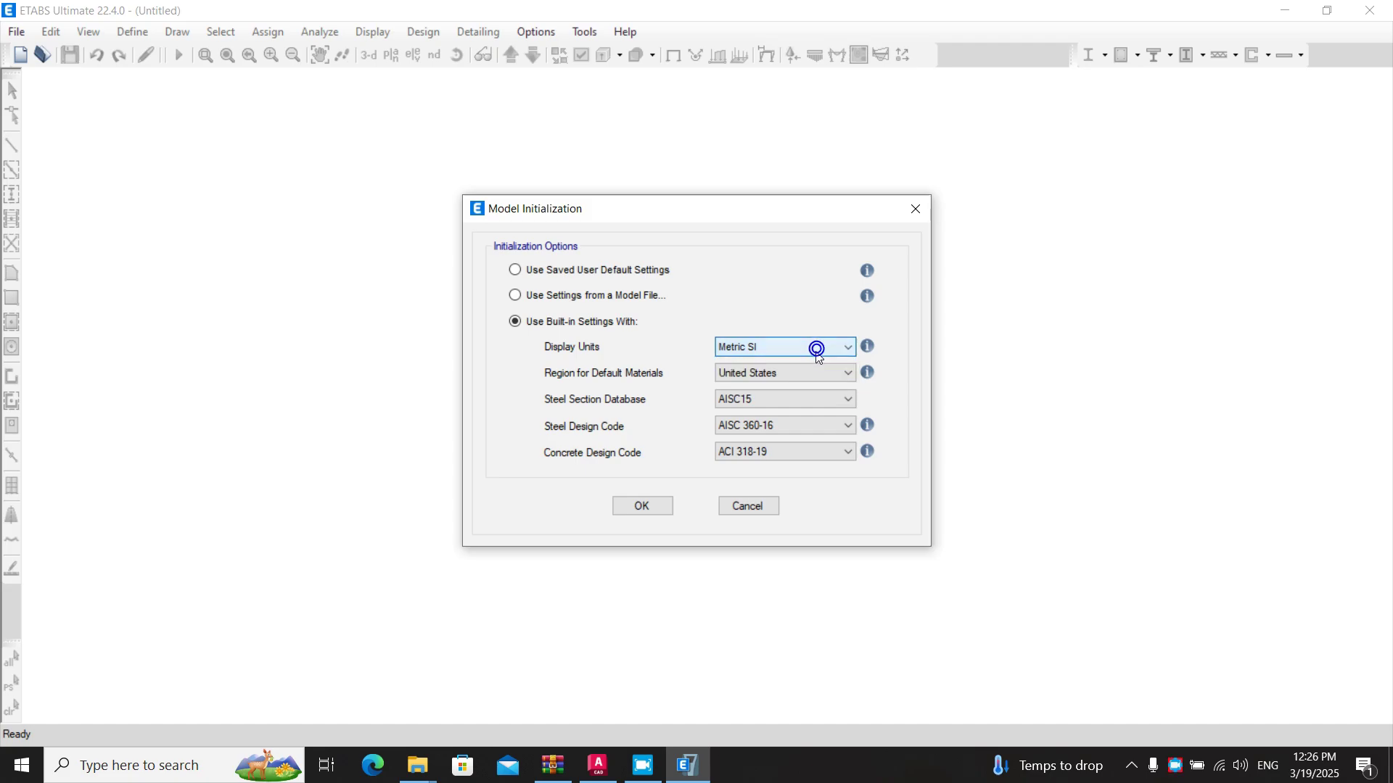
Keep United States as the default materials region and AISC15 as the steel section database
click(802, 366)
click(801, 367)
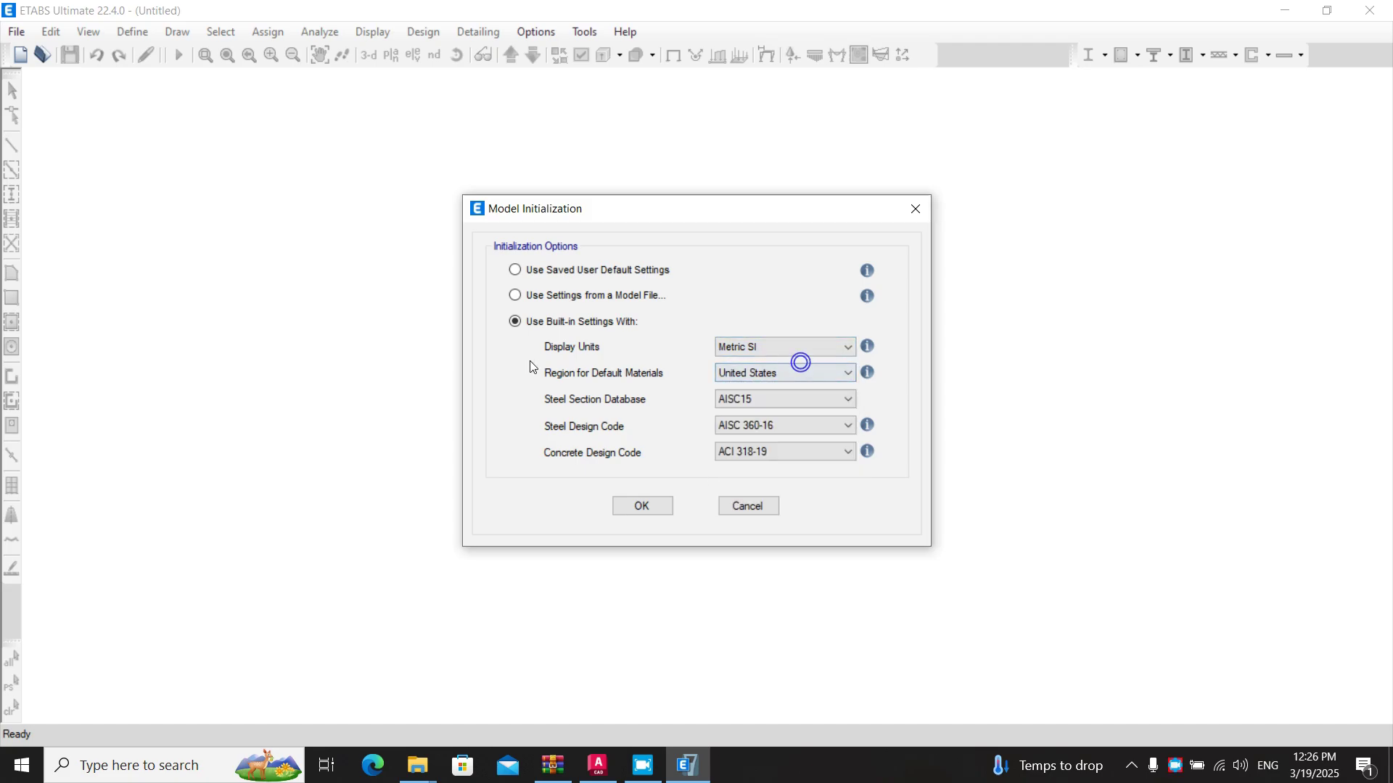
click(775, 370)
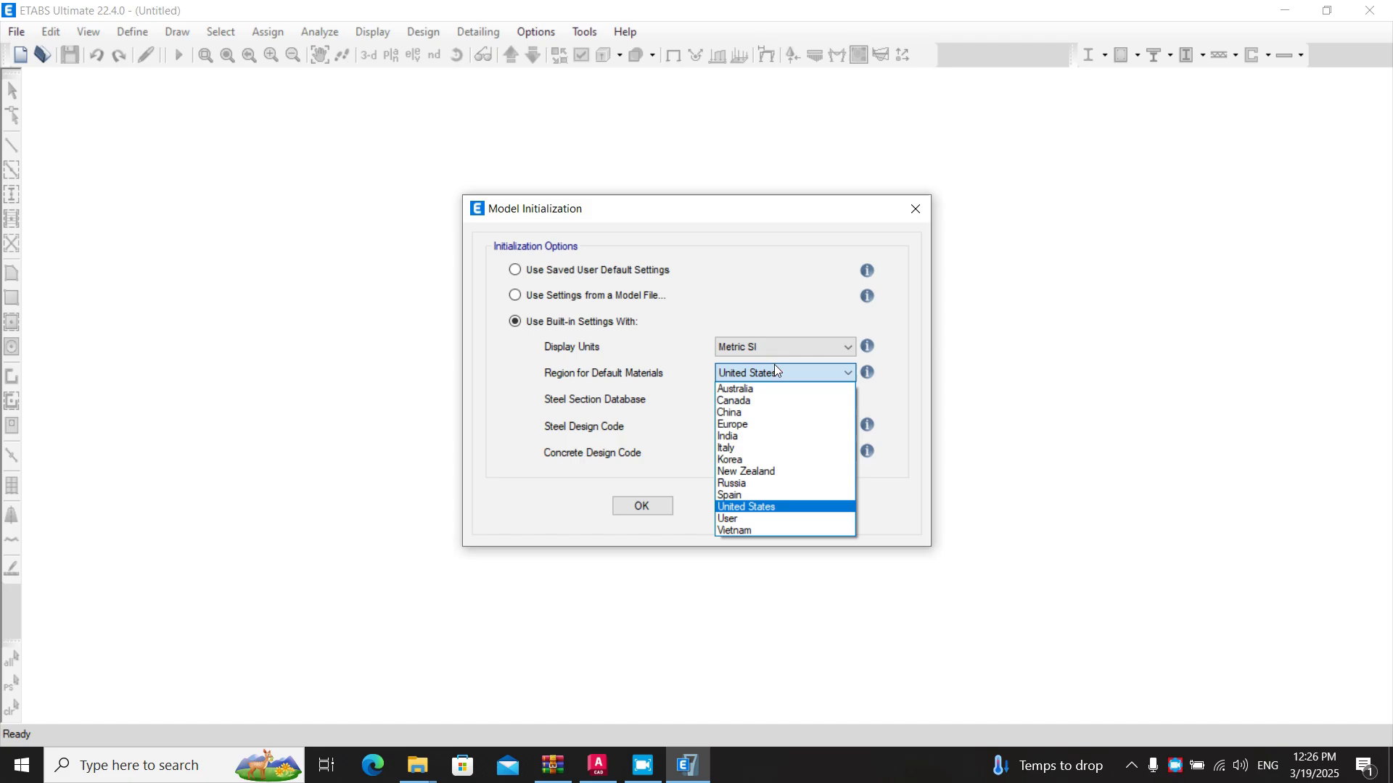
click(747, 507)
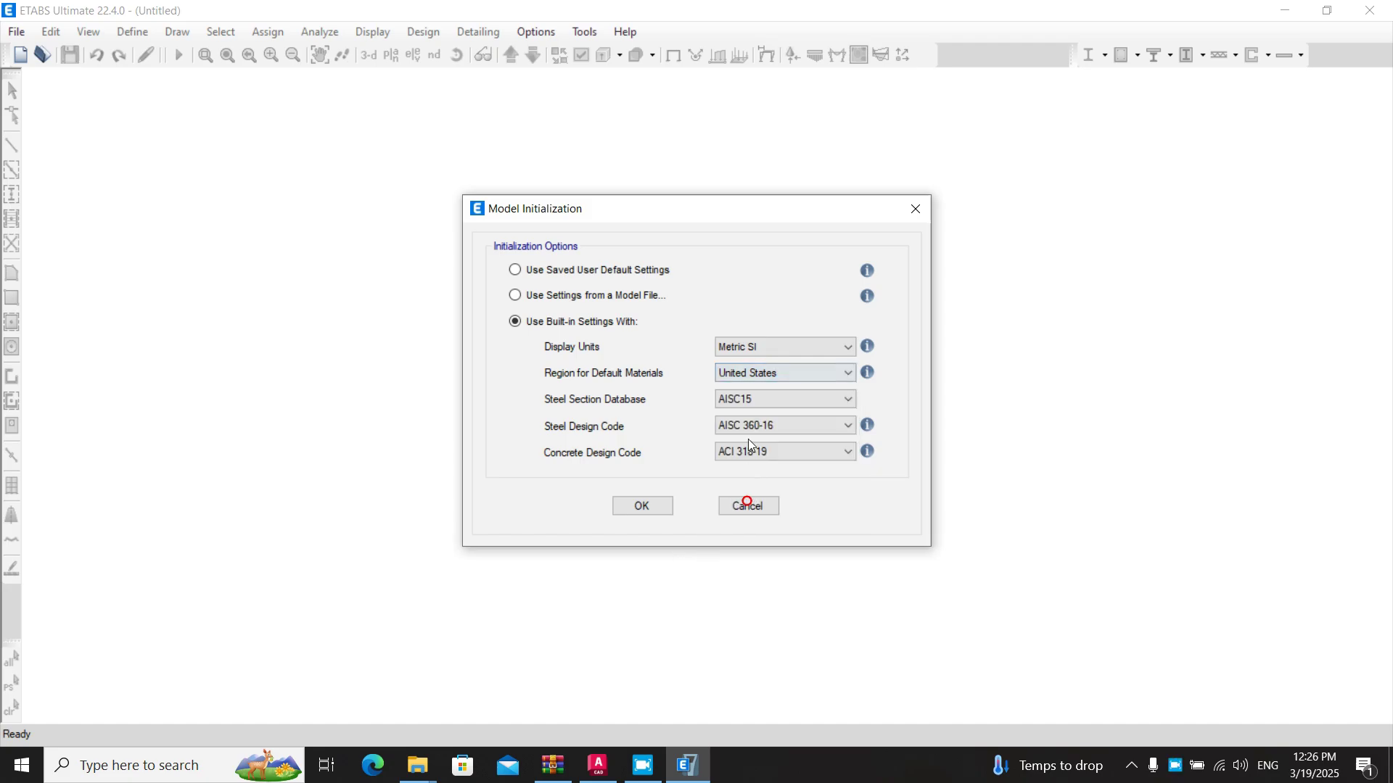
click(764, 395)
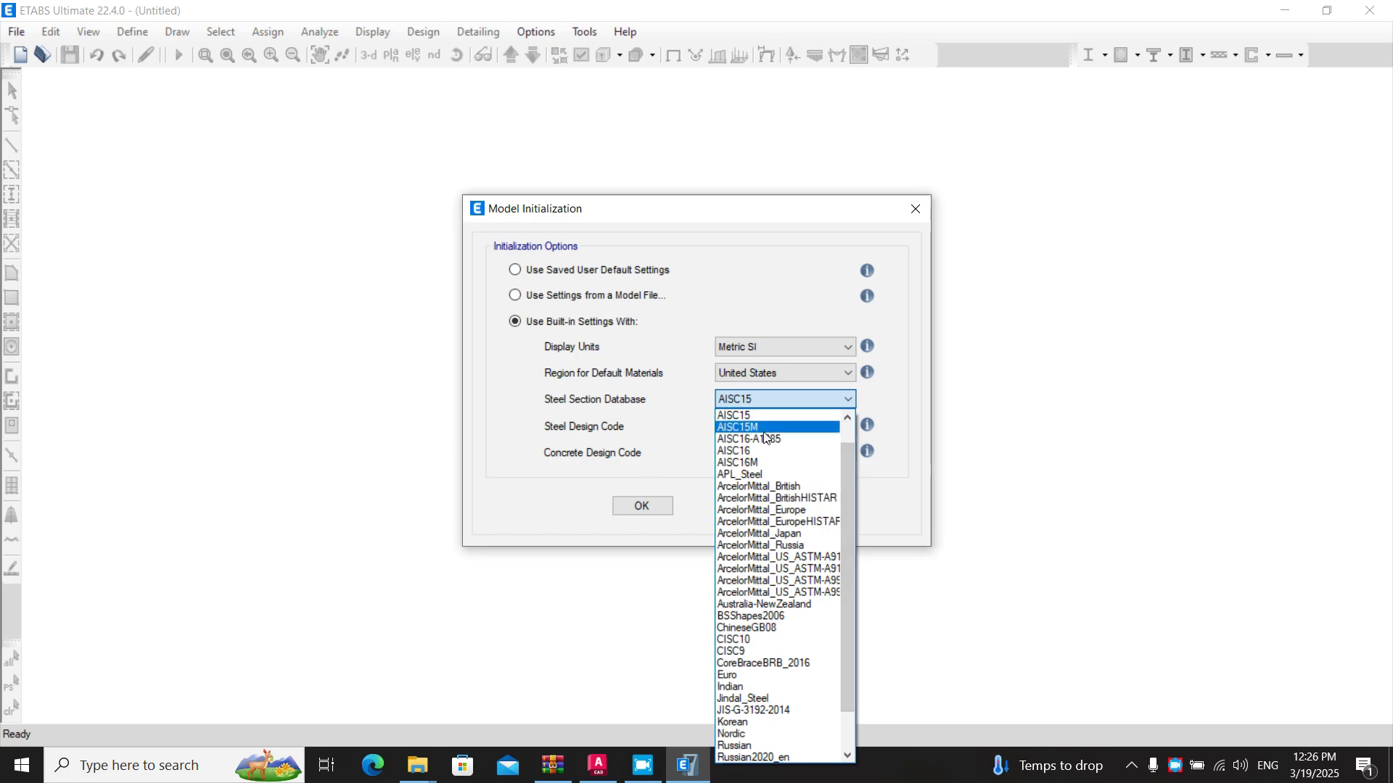
click(874, 402)
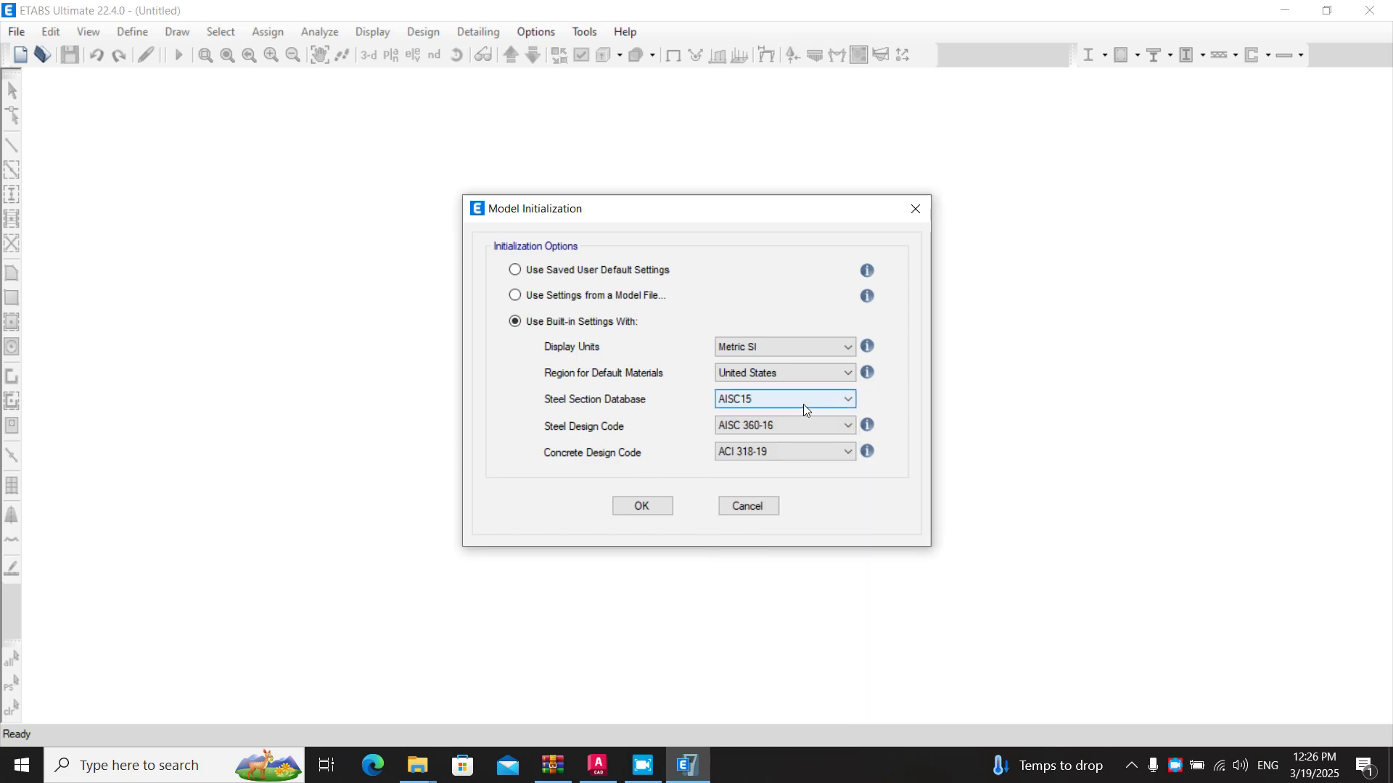
Keep AISC 360-16 for steel and ACI 318-19 for concrete design, and accept the model initialization
click(787, 431)
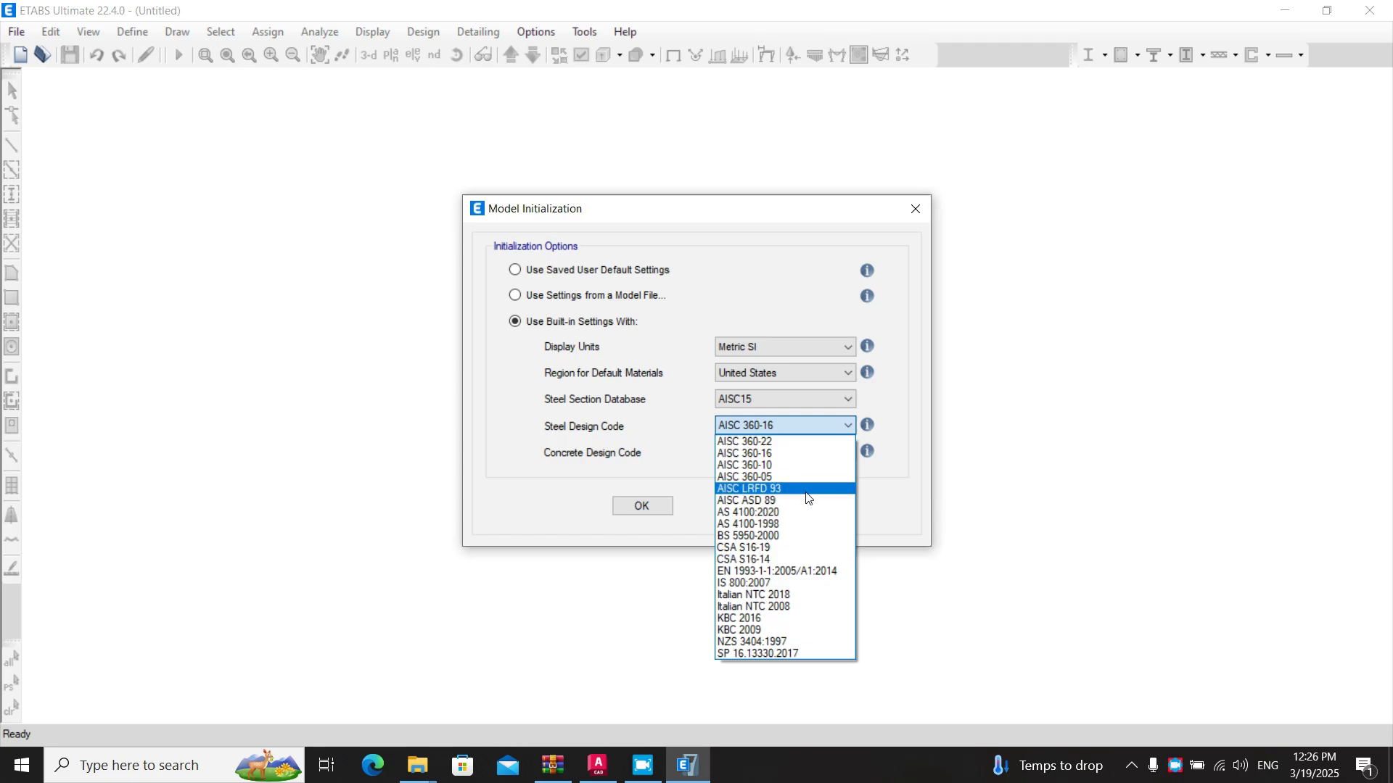
click(640, 419)
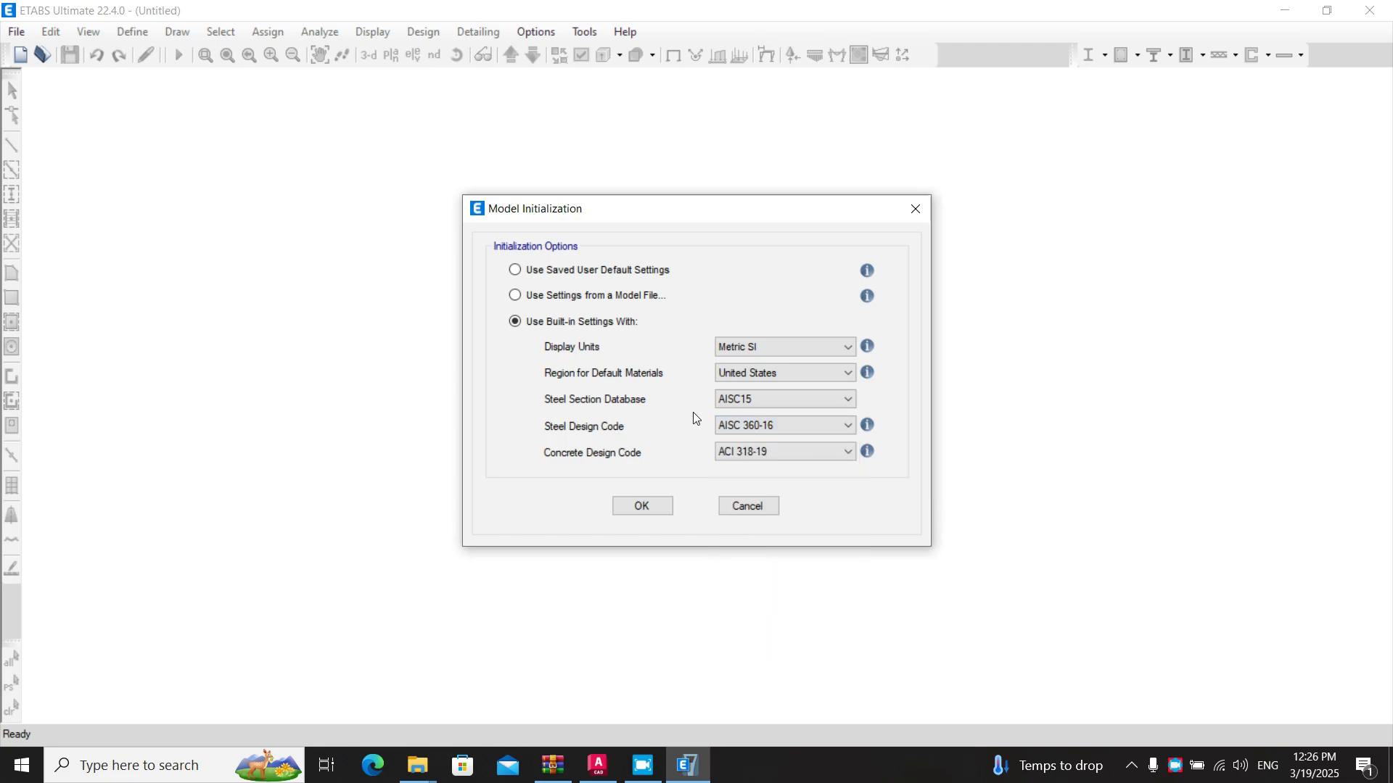
click(791, 458)
click(792, 459)
click(827, 452)
click(827, 451)
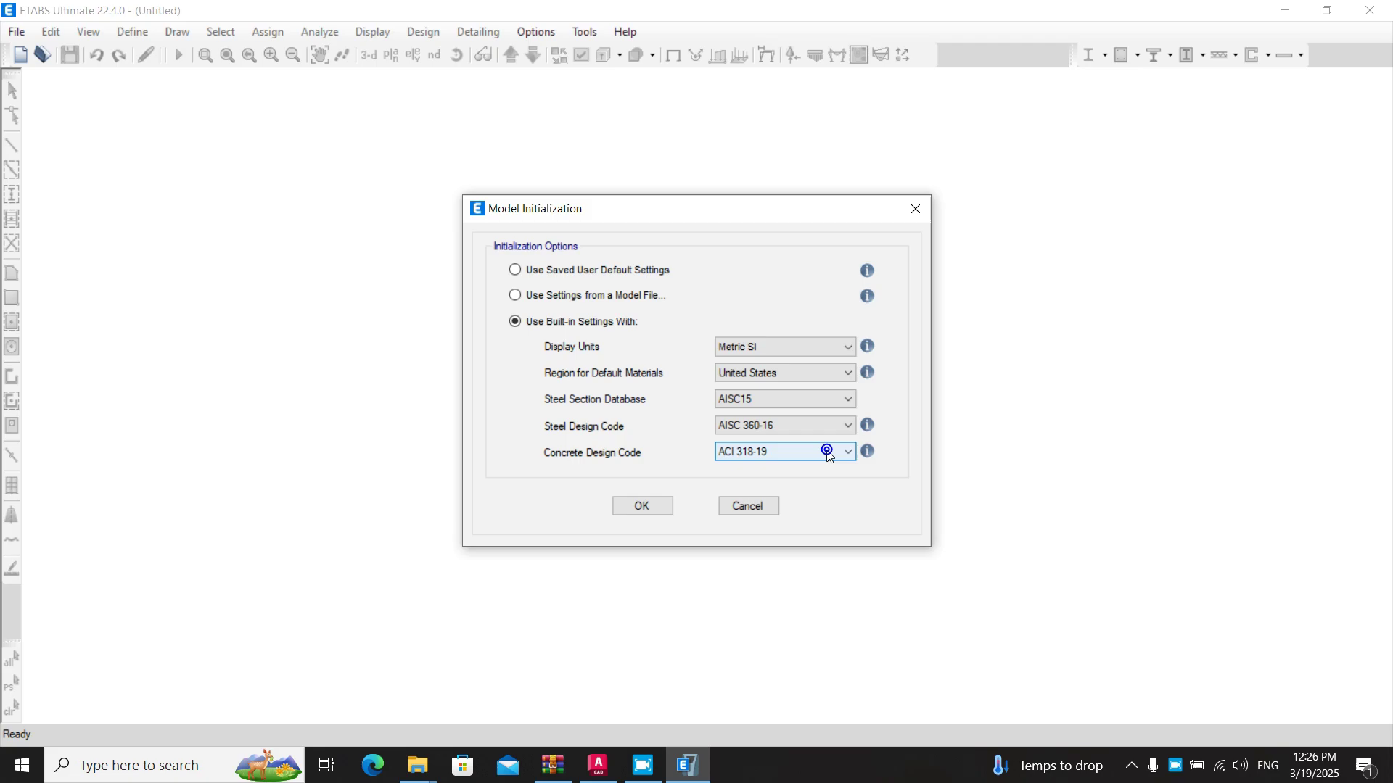
click(652, 507)
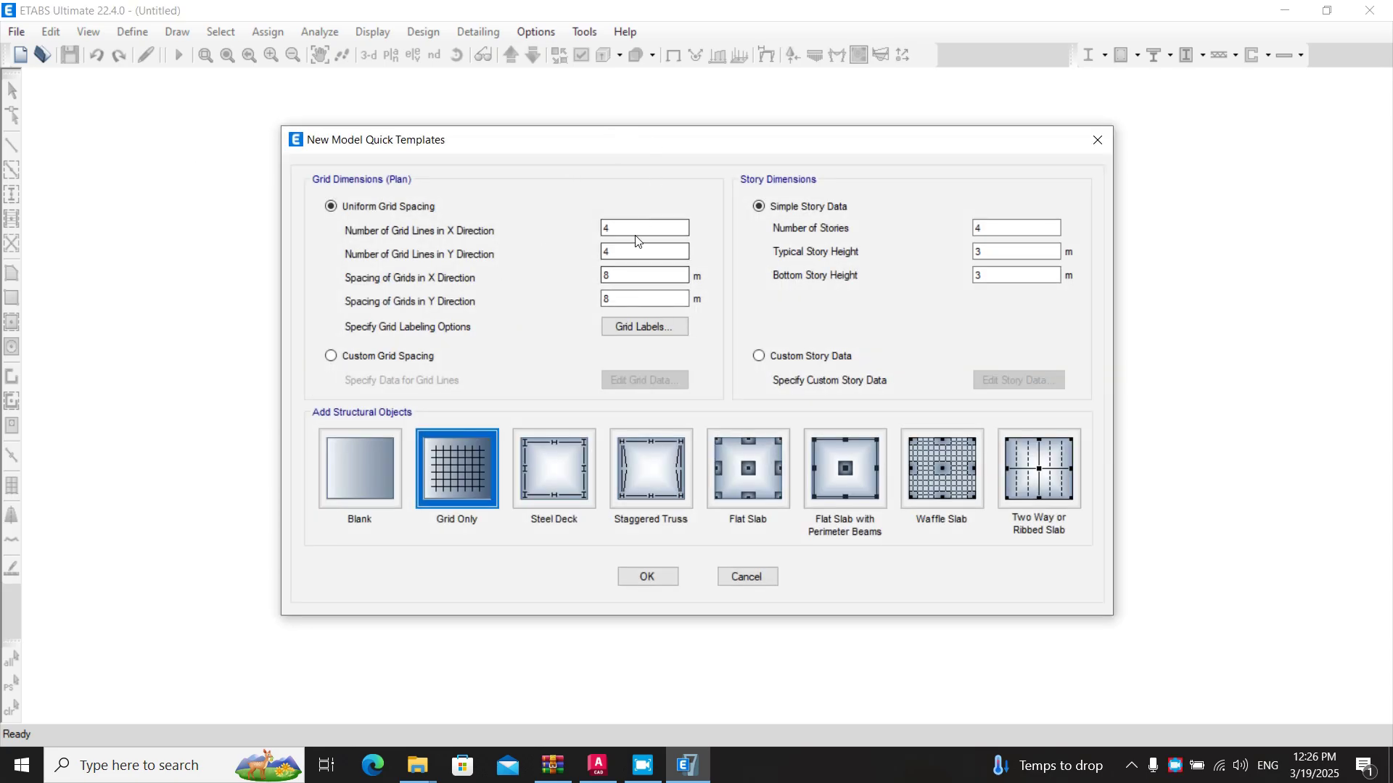
Set the number of stories to 3, keeping the typical and bottom story heights at 3 m
double_click(990, 227)
text(3)
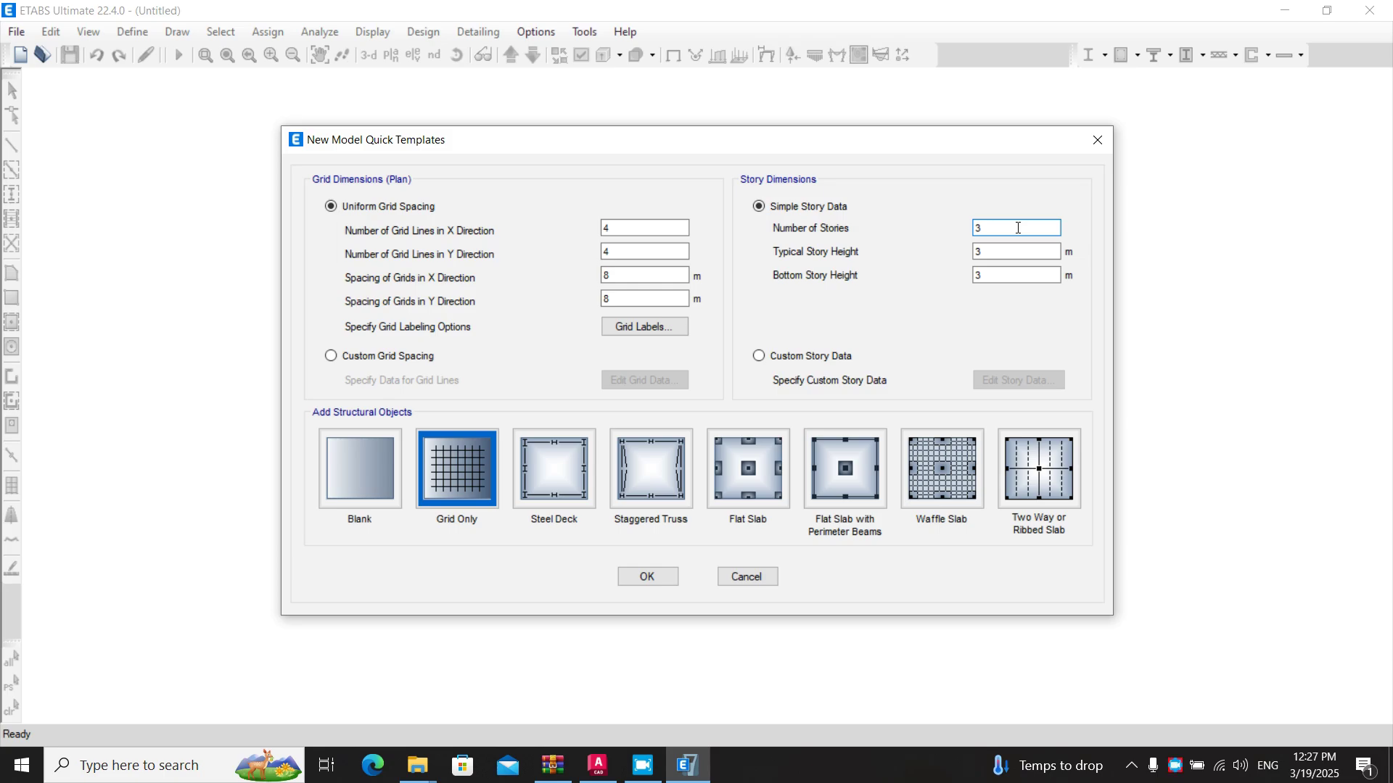
click(995, 250)
click(994, 274)
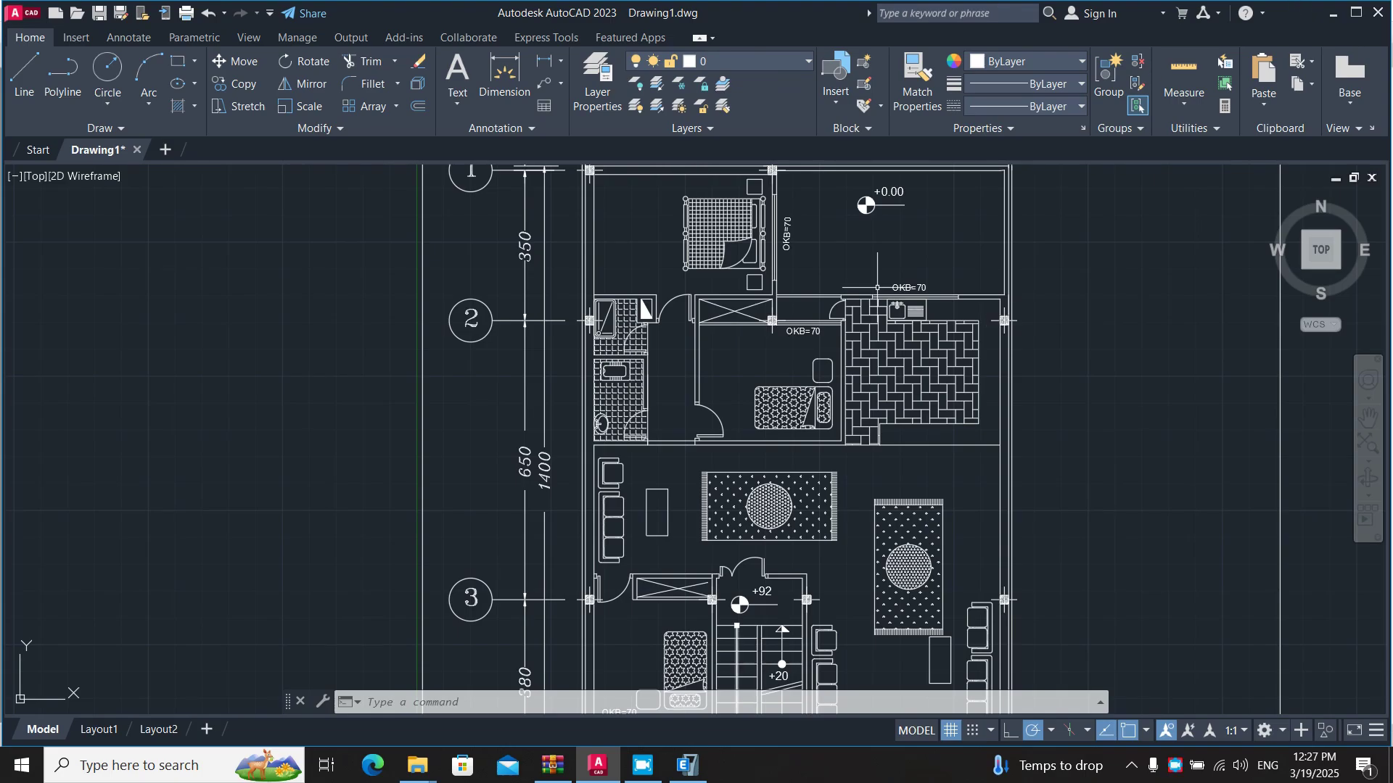
Examine the lettered and numbered grid axes and their dimensions on the AutoCAD floor plan
middle_drag(551, 247, 470, 418)
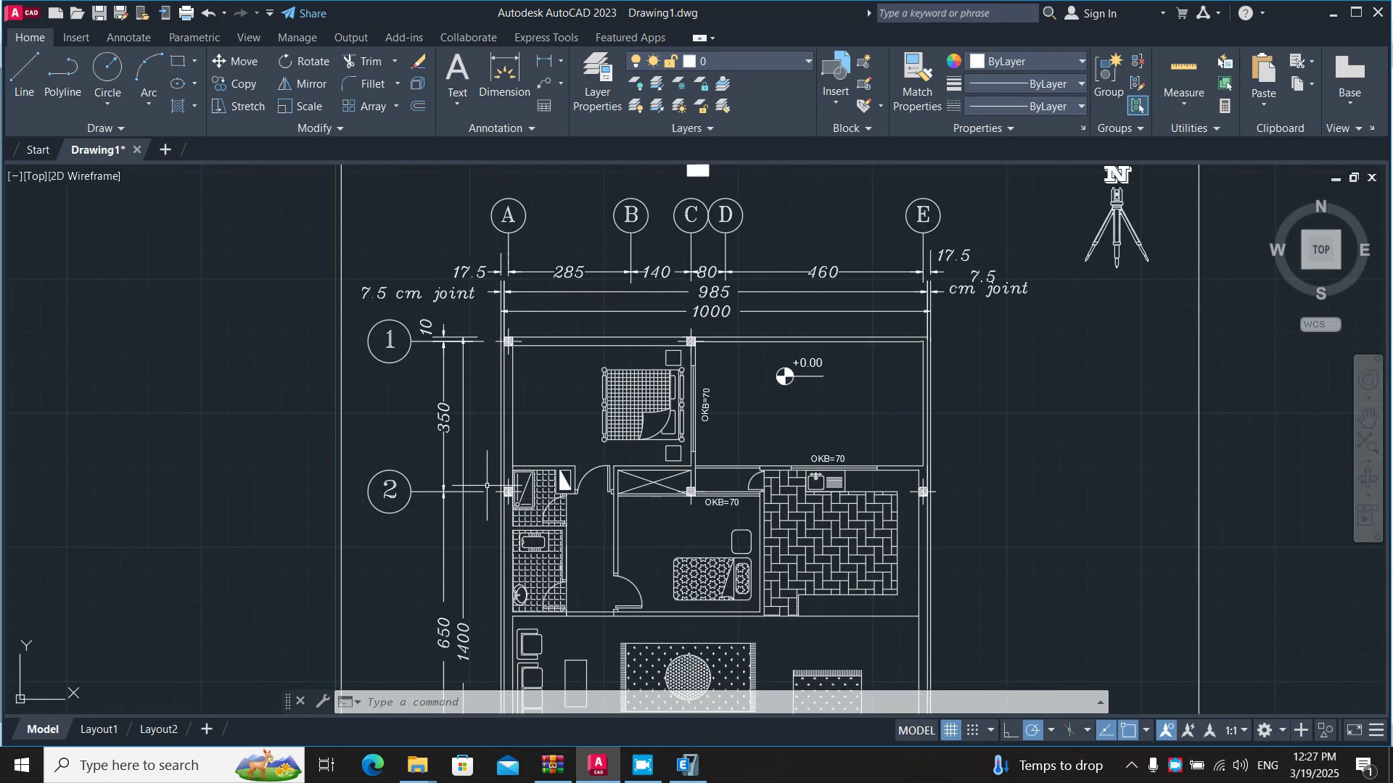
middle_drag(486, 486, 468, 290)
middle_drag(551, 588, 534, 399)
middle_drag(501, 574, 489, 769)
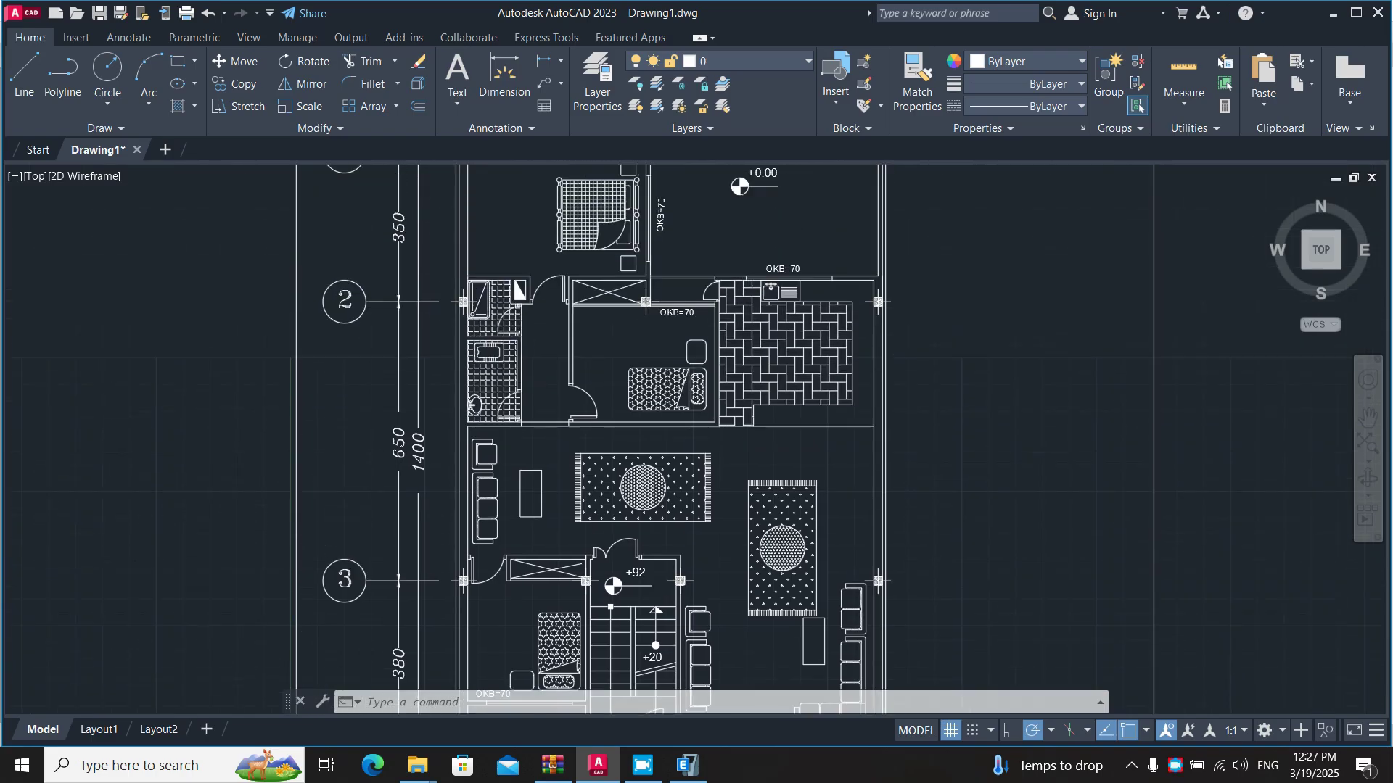
middle_drag(500, 435, 500, 562)
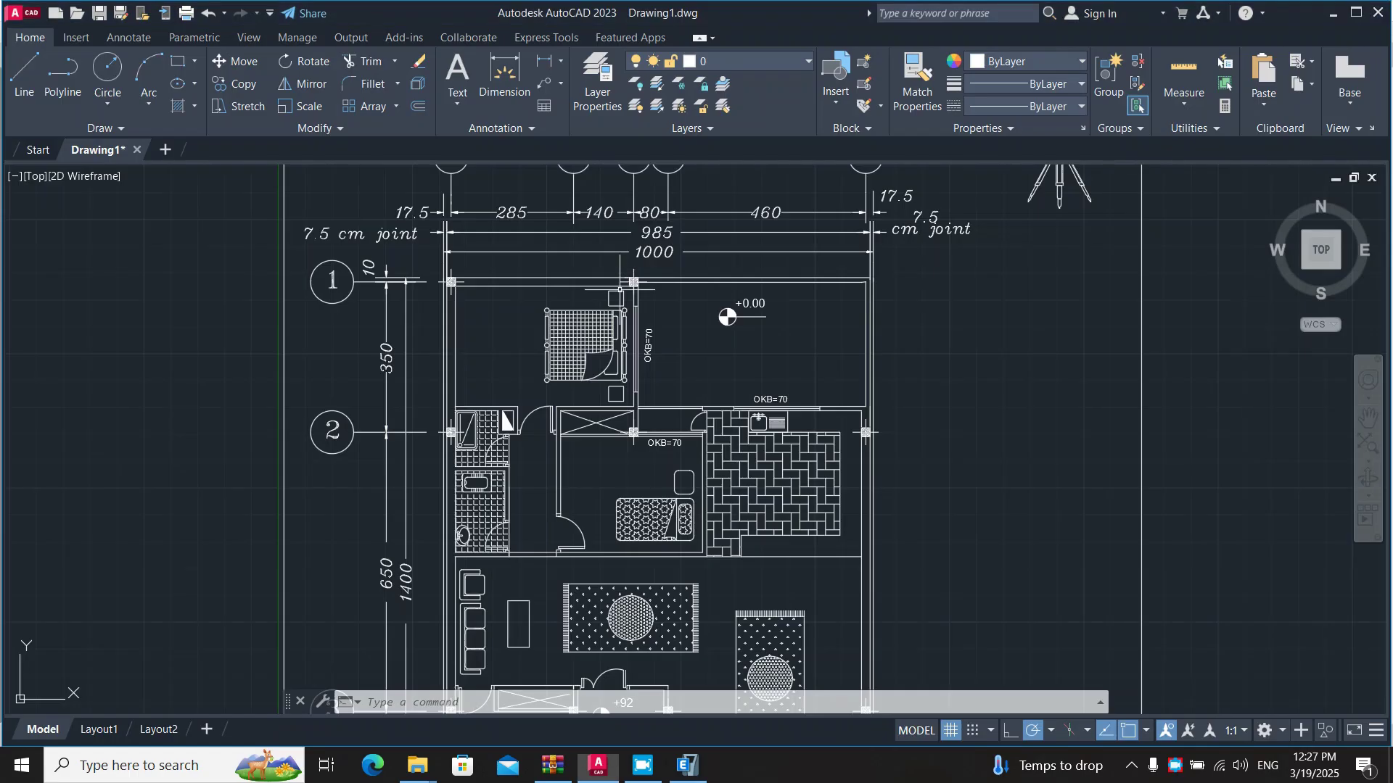
middle_drag(687, 368, 632, 425)
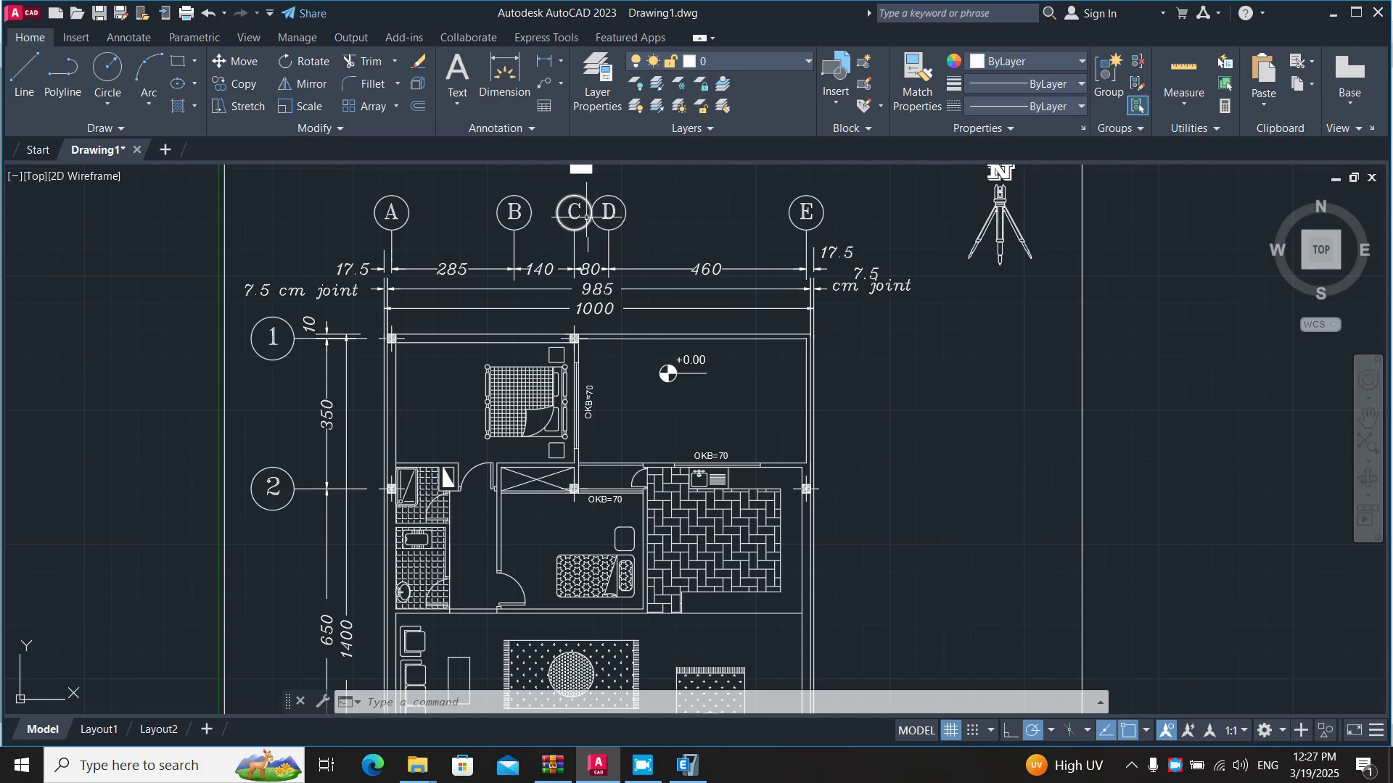
Switch back to ETABS and set the number of grid lines in the X direction to 5
key(alt+Tab)
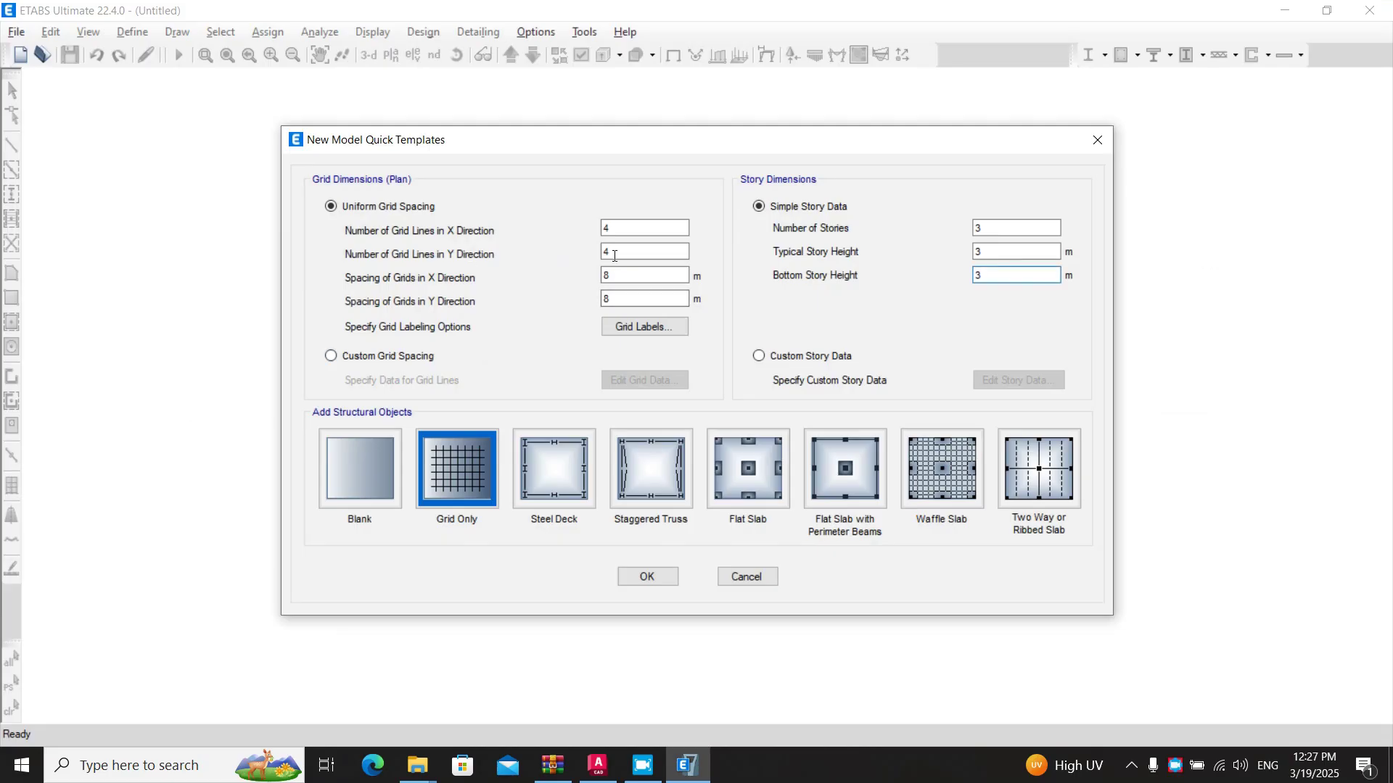
double_click(618, 254)
double_click(613, 229)
text(5)
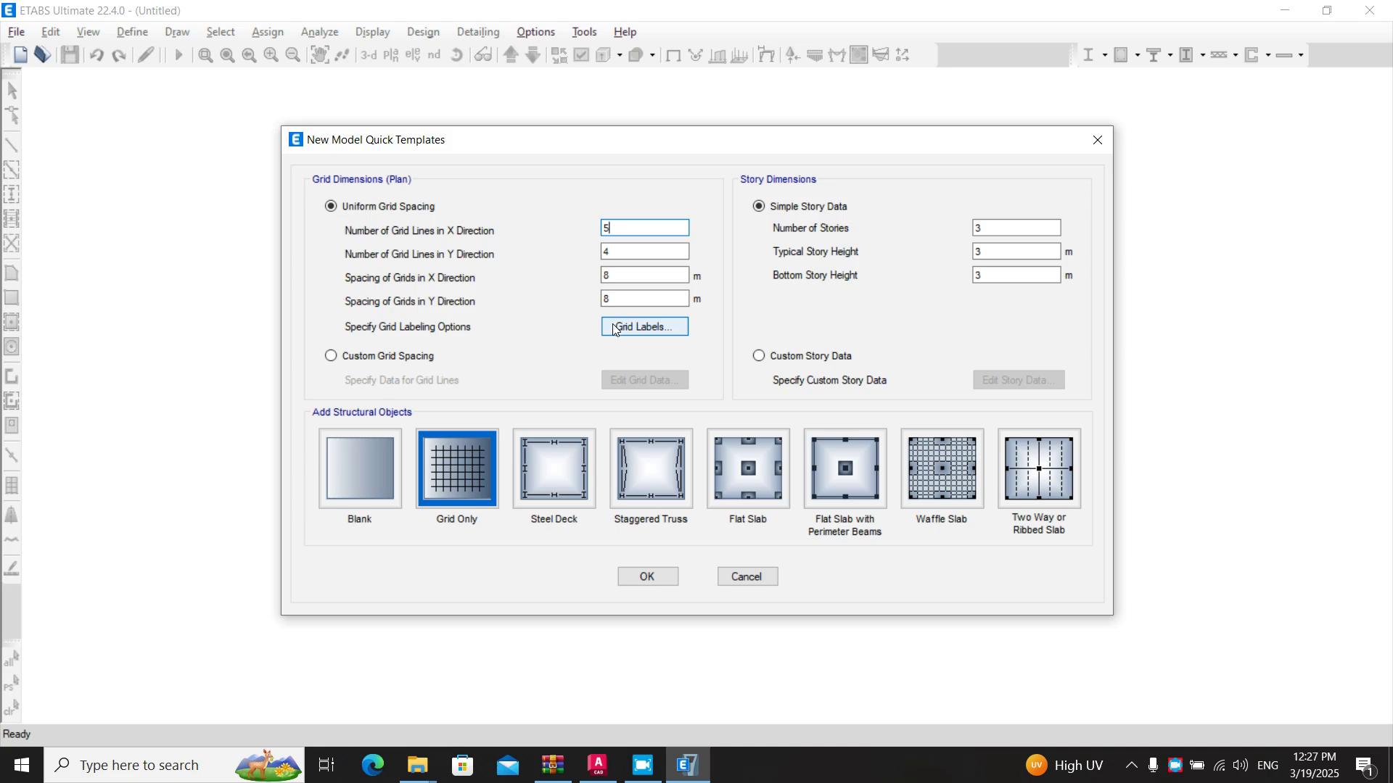
Choose custom grid spacing, check the AutoCAD plan, and open the grid data for editing in ETABS
click(374, 356)
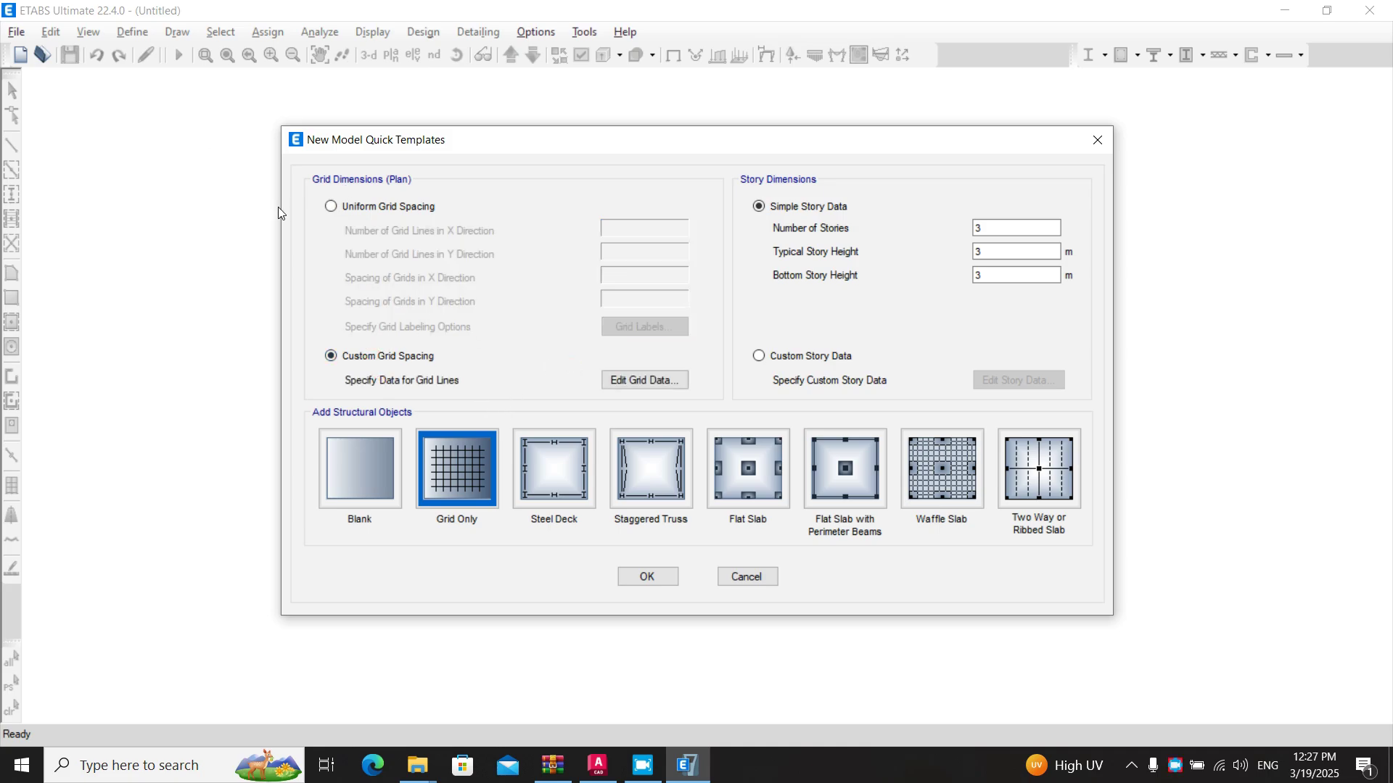
key(alt+Tab)
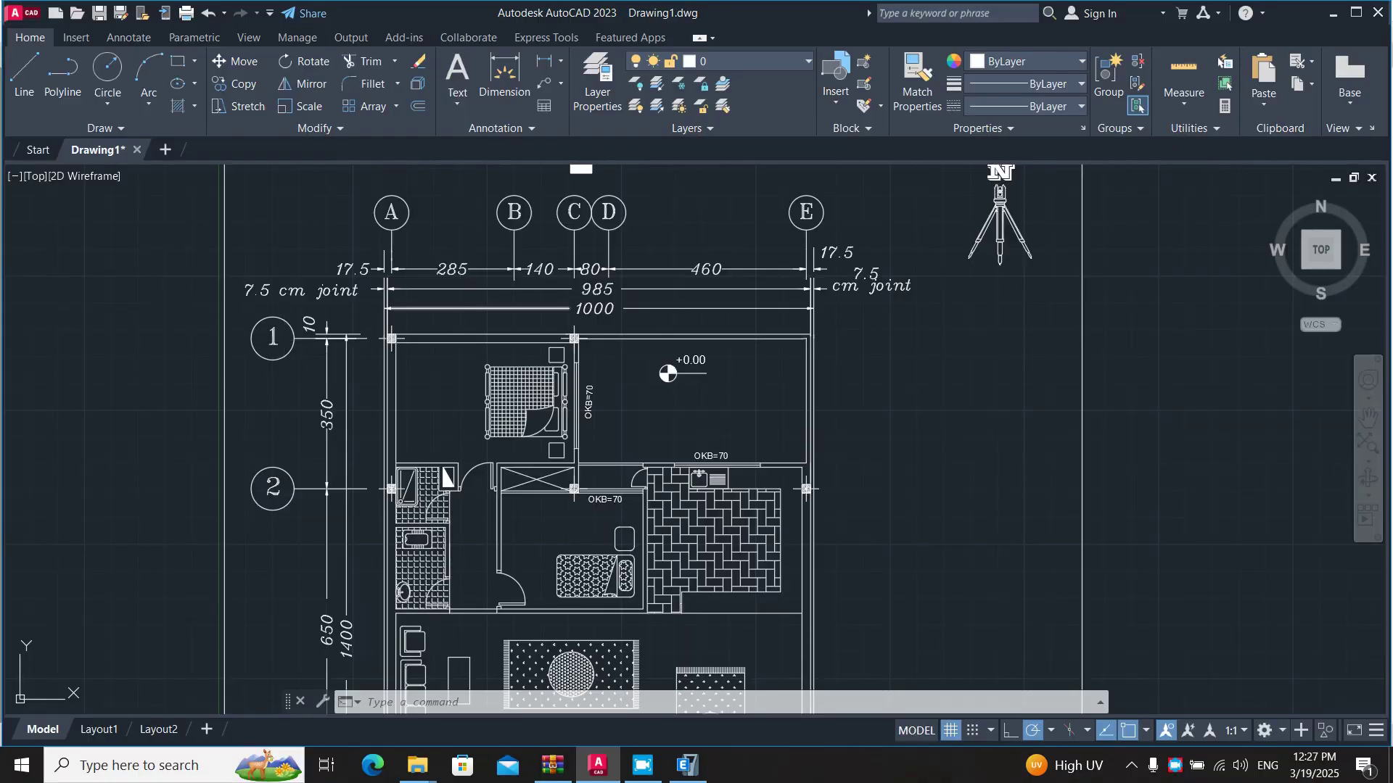
key(alt+Tab)
click(643, 381)
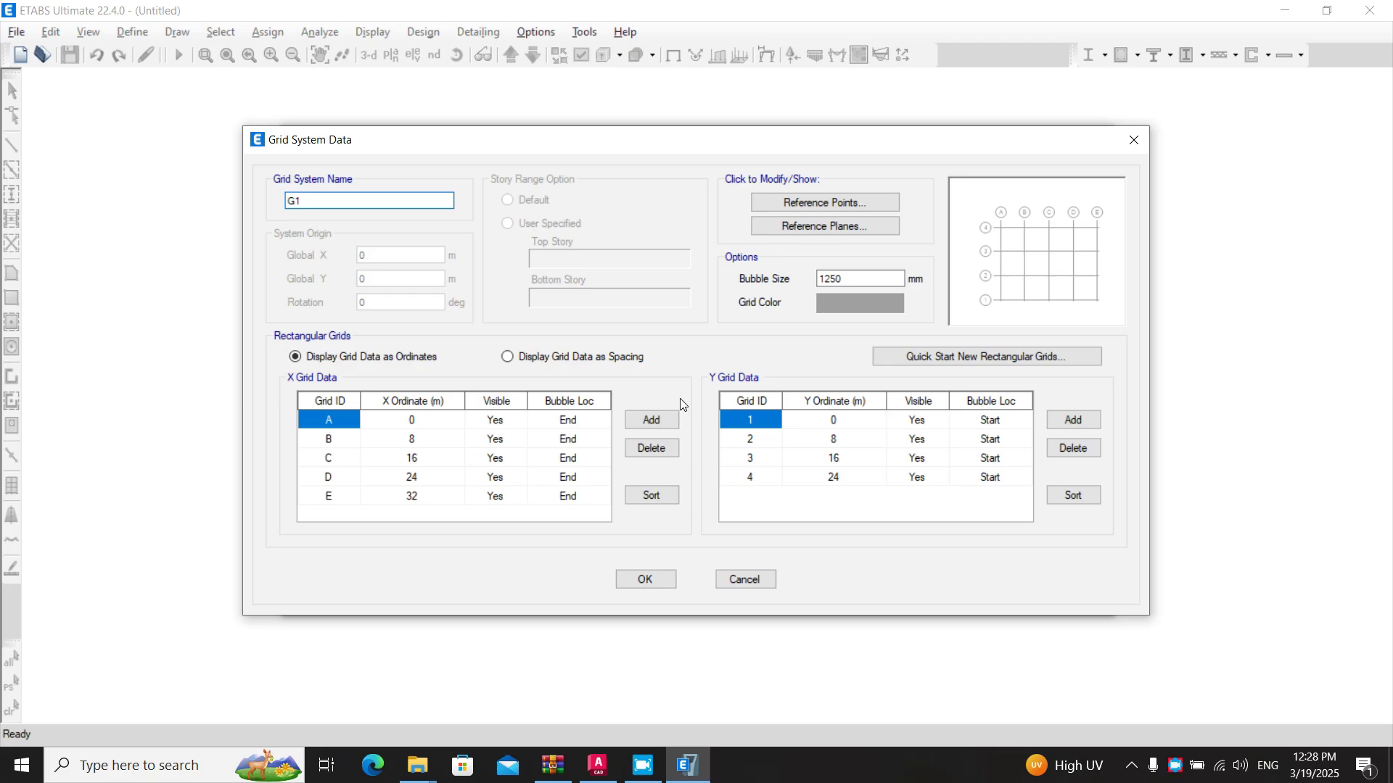
Check the axis distances in the AutoCAD plan and display the ETABS grid data as spacing
key(alt+Tab)
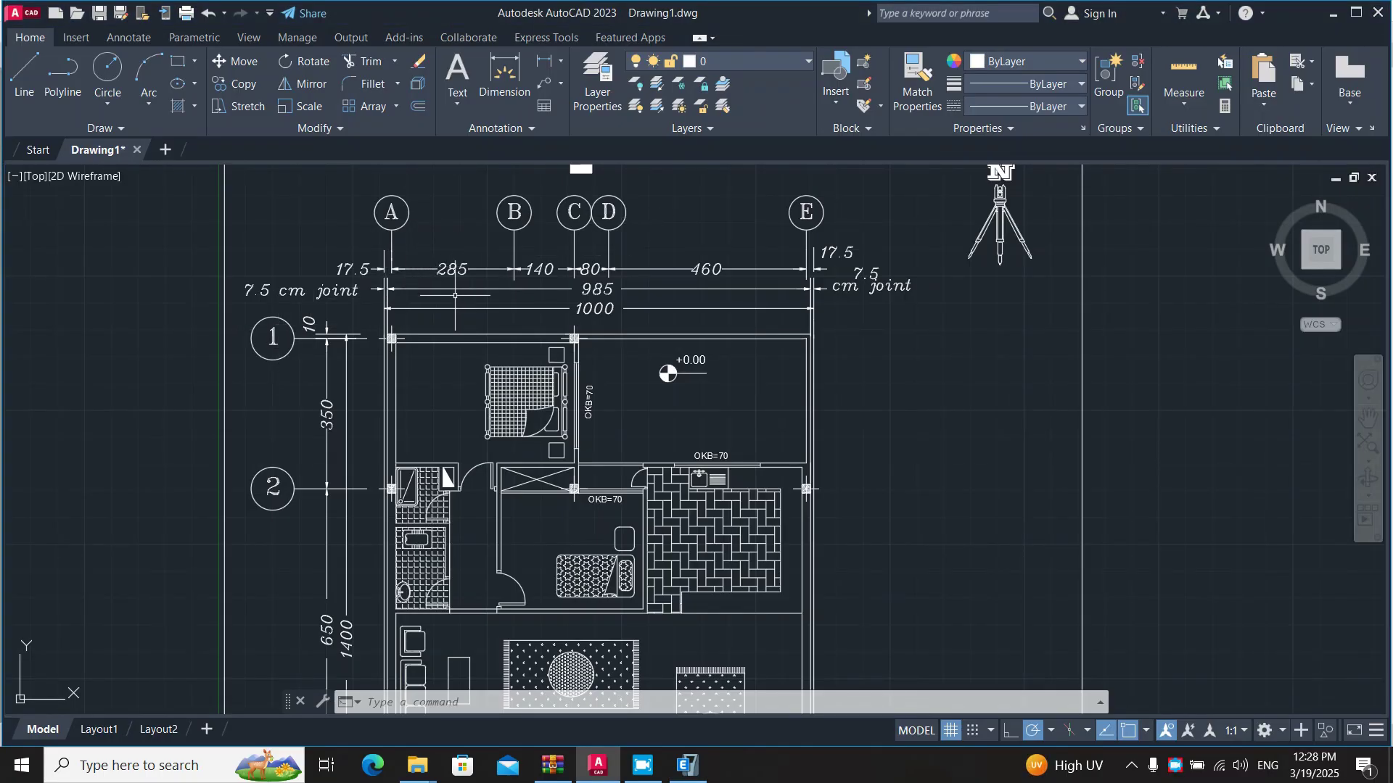
key(alt+Tab)
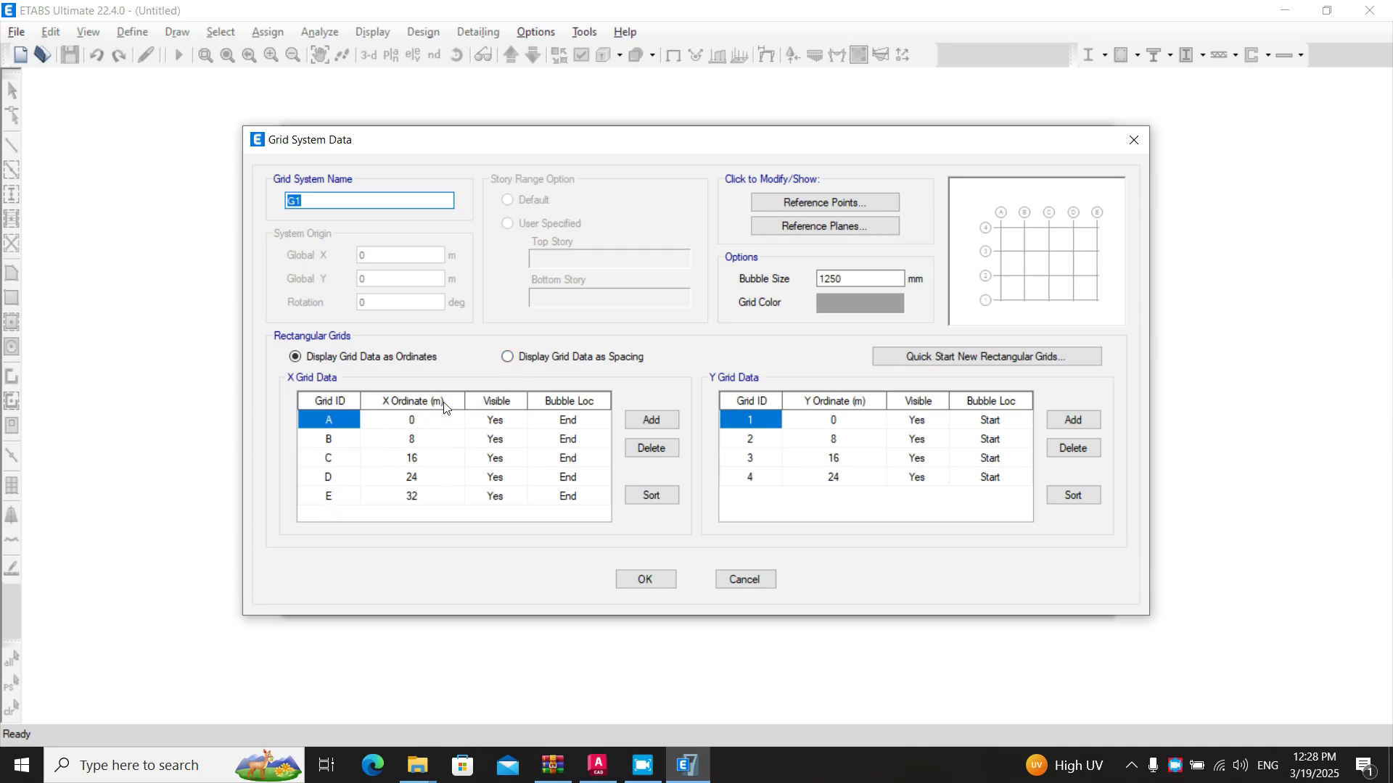
click(518, 360)
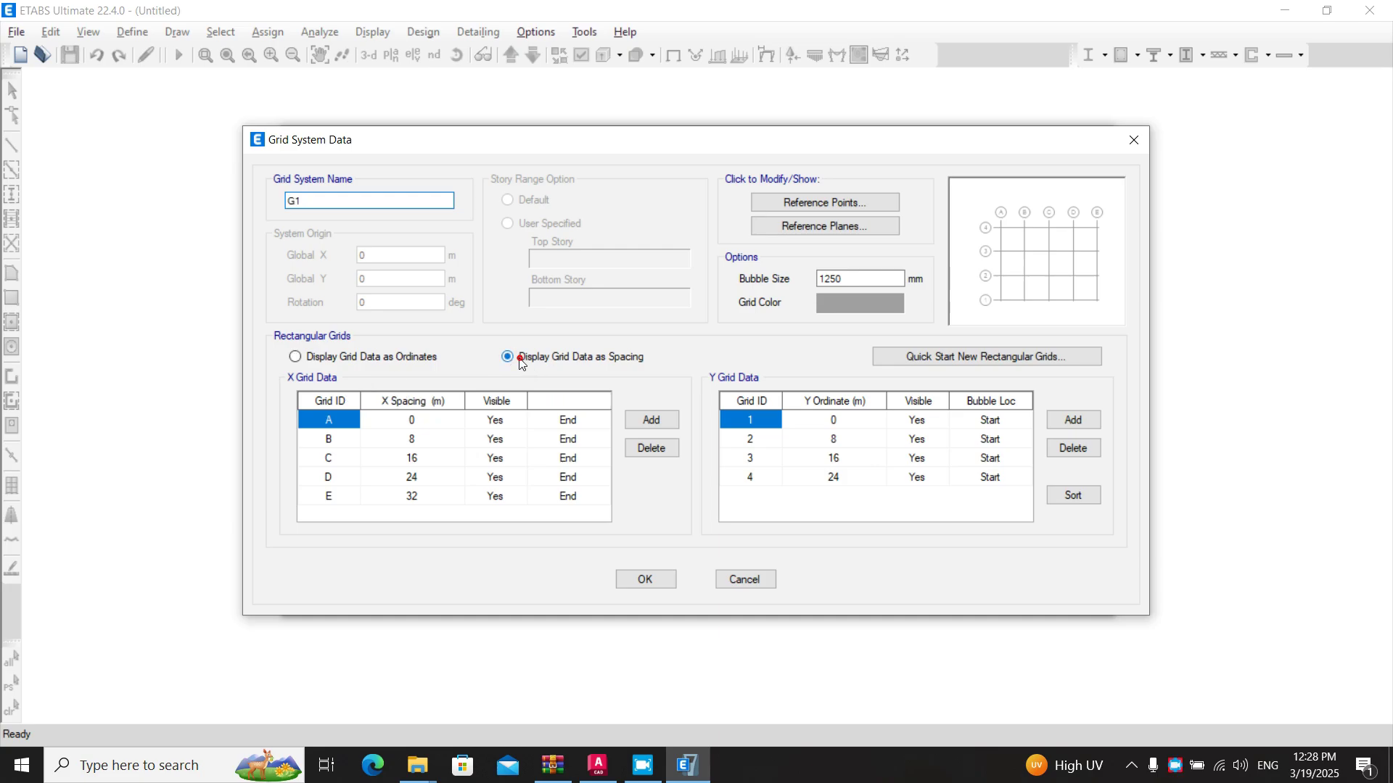
click(428, 423)
click(424, 454)
Set the X spacing of grid B to 2.85 m in ETABS, consulting the dimensions on the AutoCAD plan
key(alt+Tab)
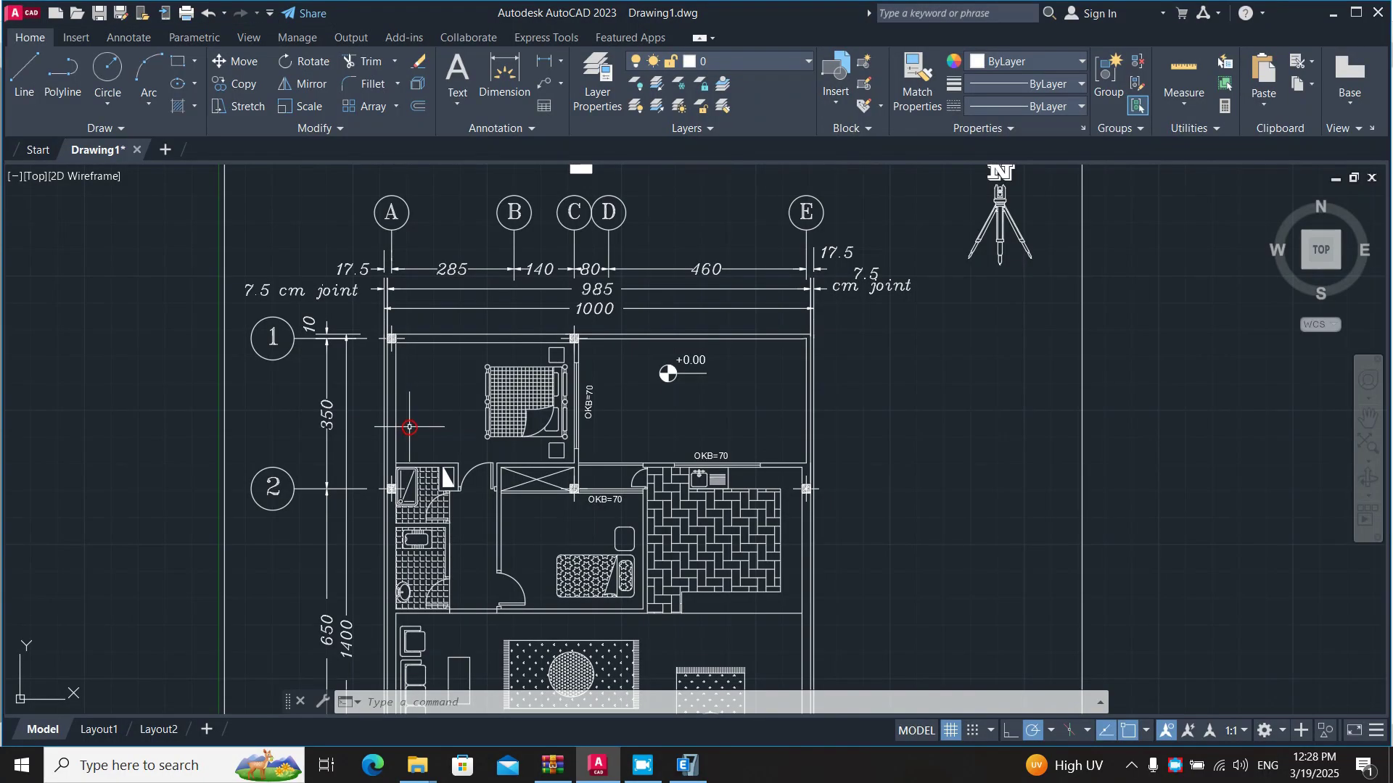
key(alt+Tab)
click(412, 435)
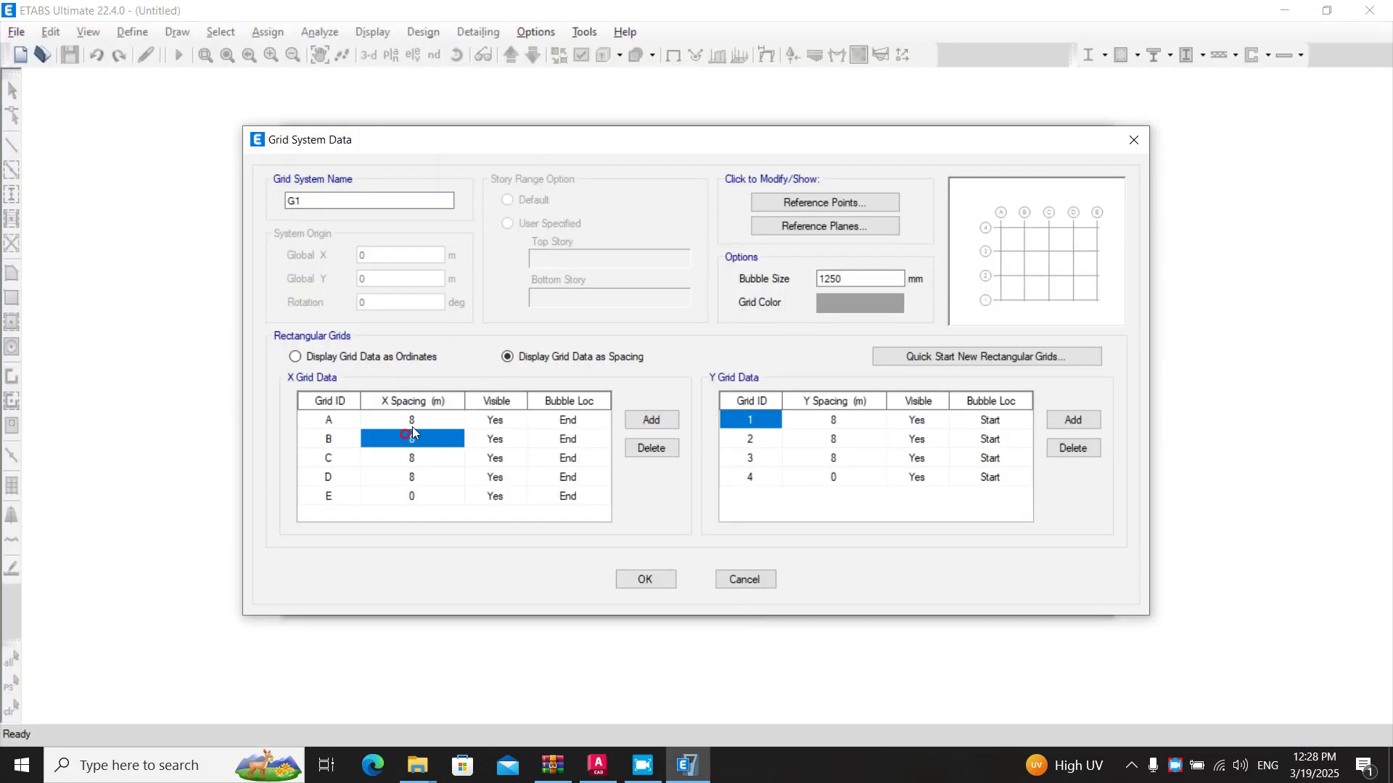
key(alt+Tab)
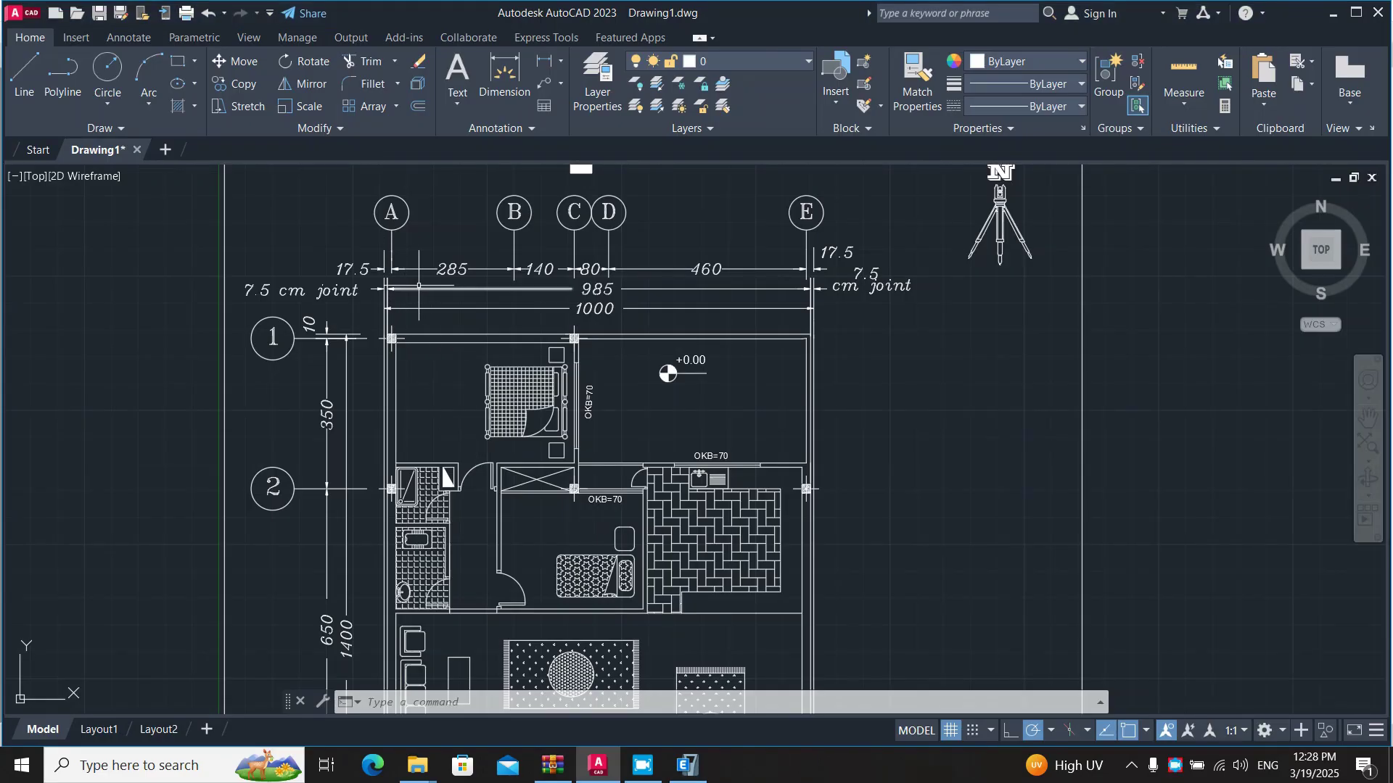
key(alt+Tab)
text(2.85)
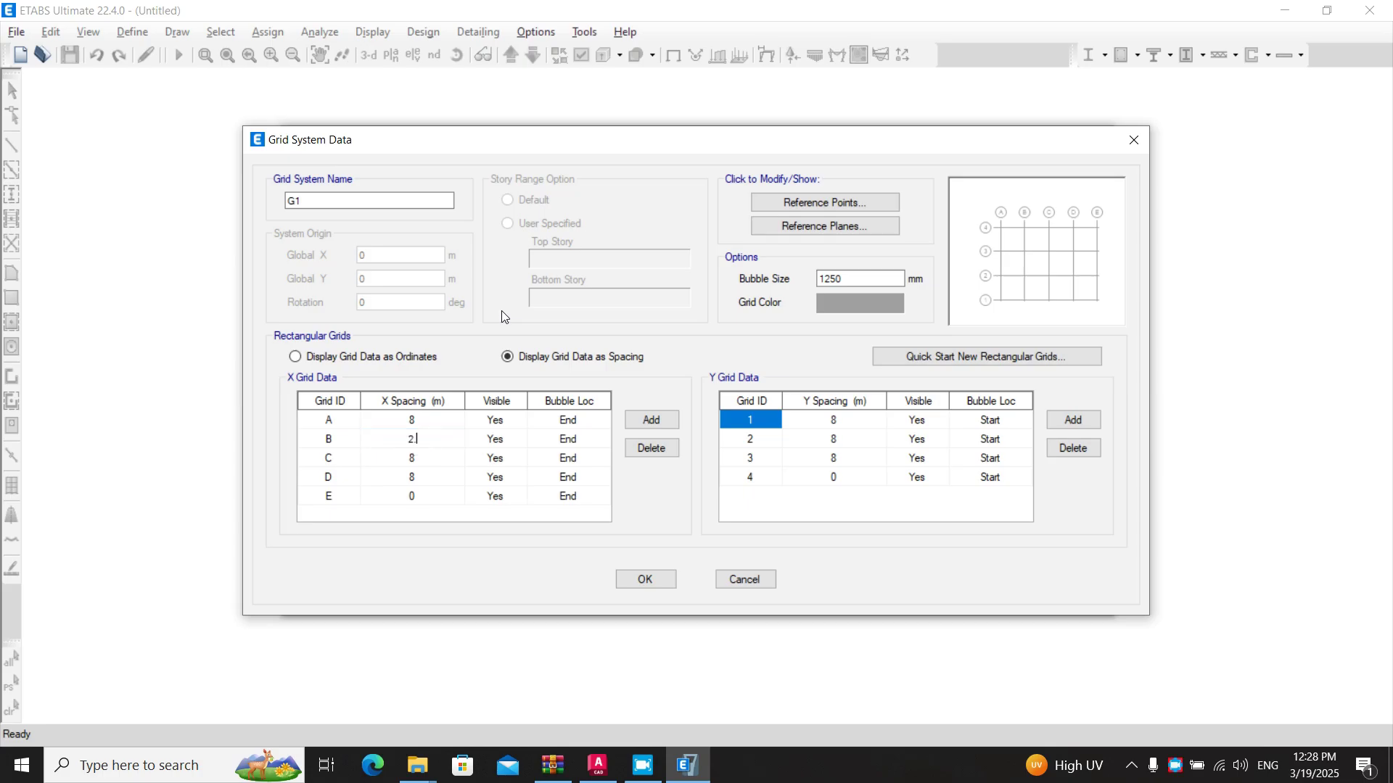
key(Return)
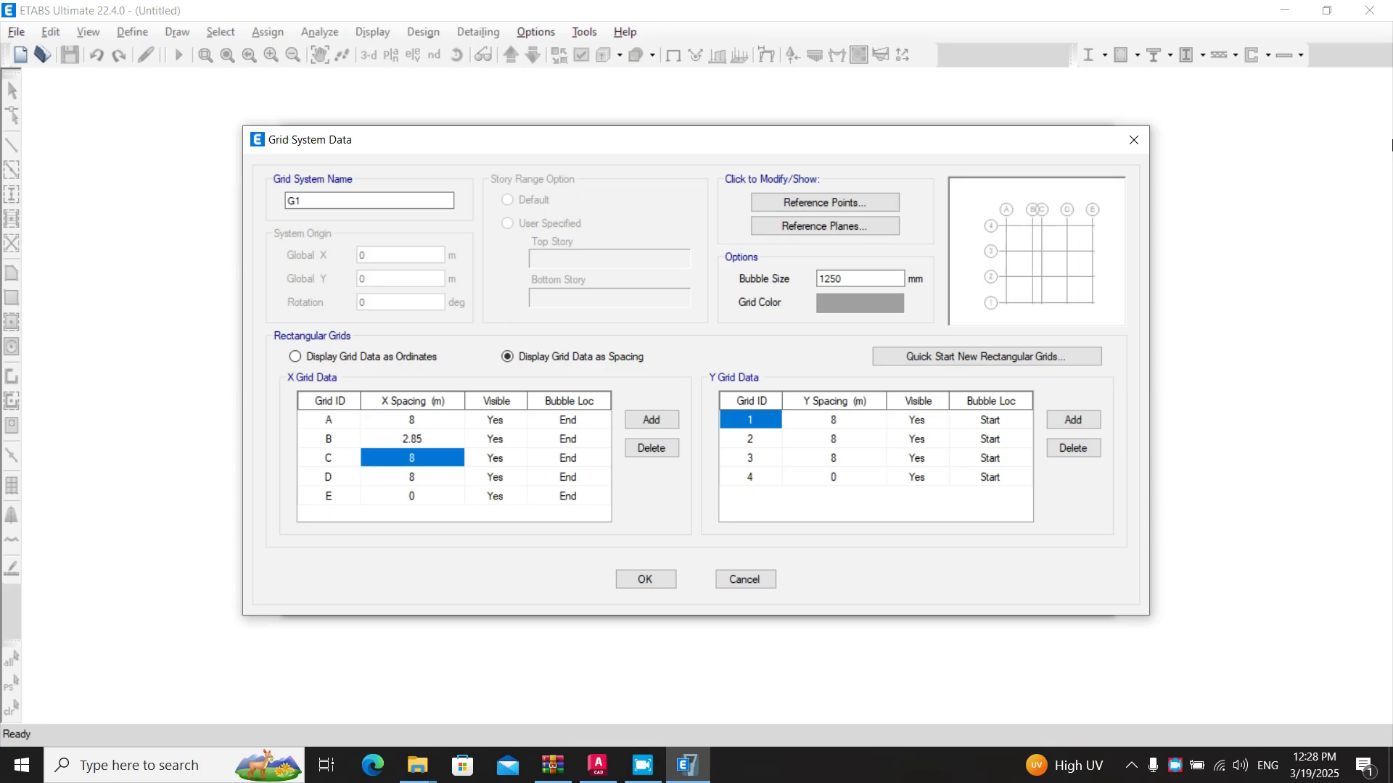
Check the B–C distance on the AutoCAD plan and set the X spacing of grid C to 1.4 m in ETABS
key(alt+Tab)
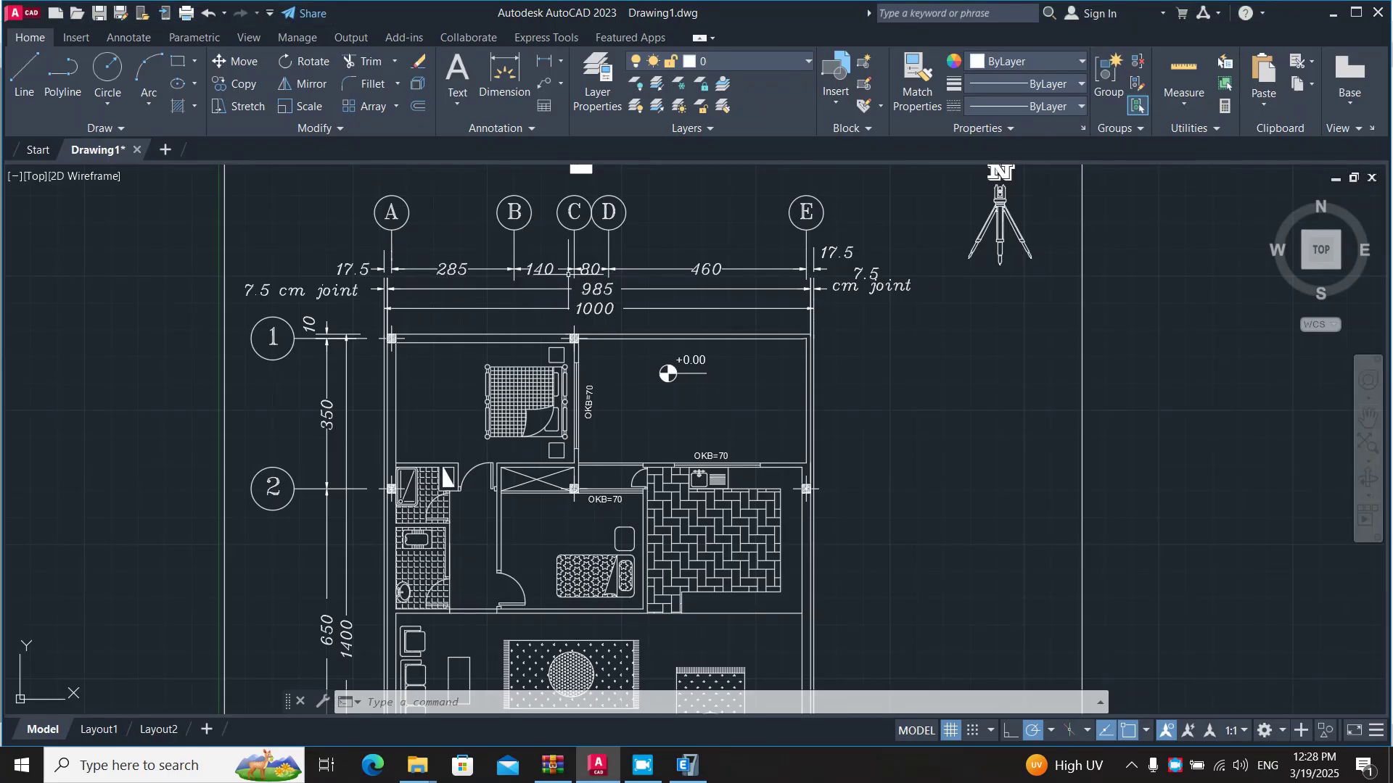
key(alt+Tab)
text(1)
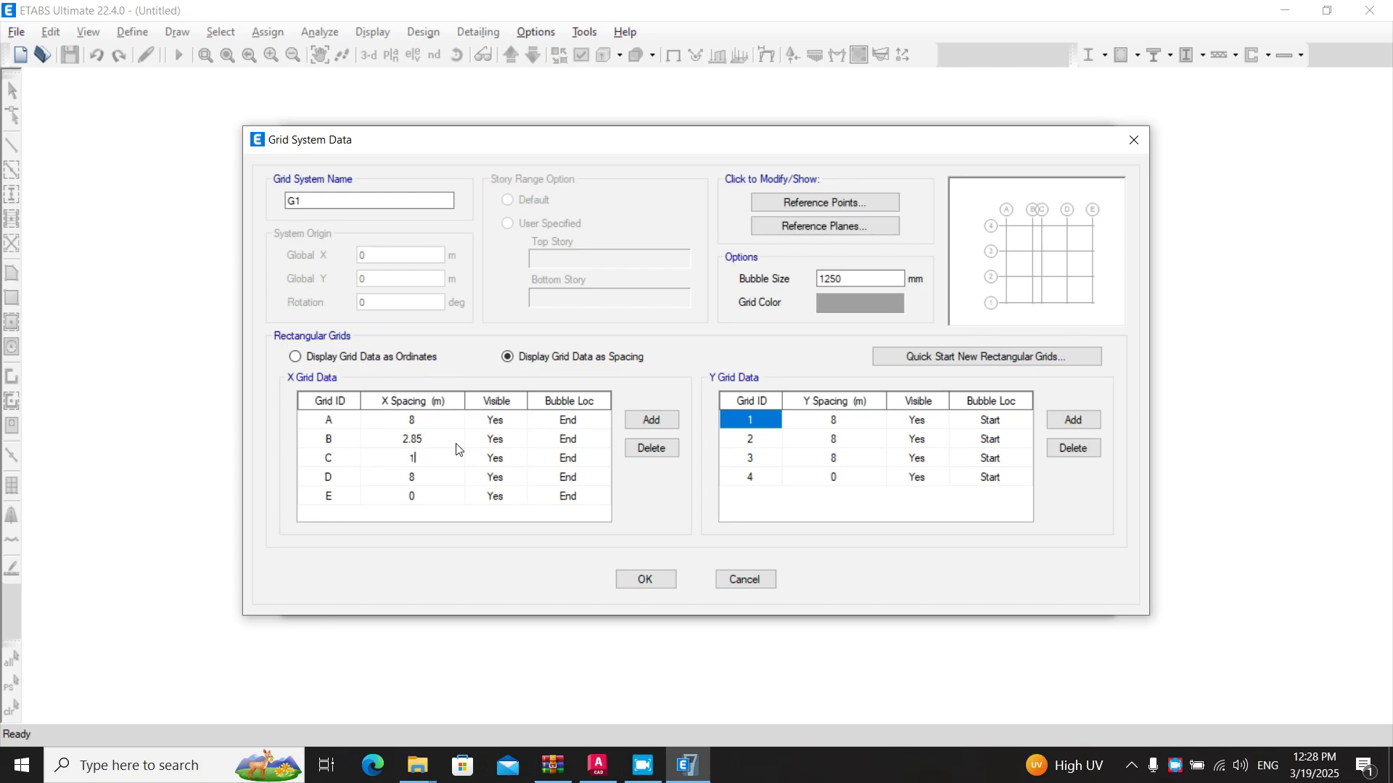
text(.4)
key(Return)
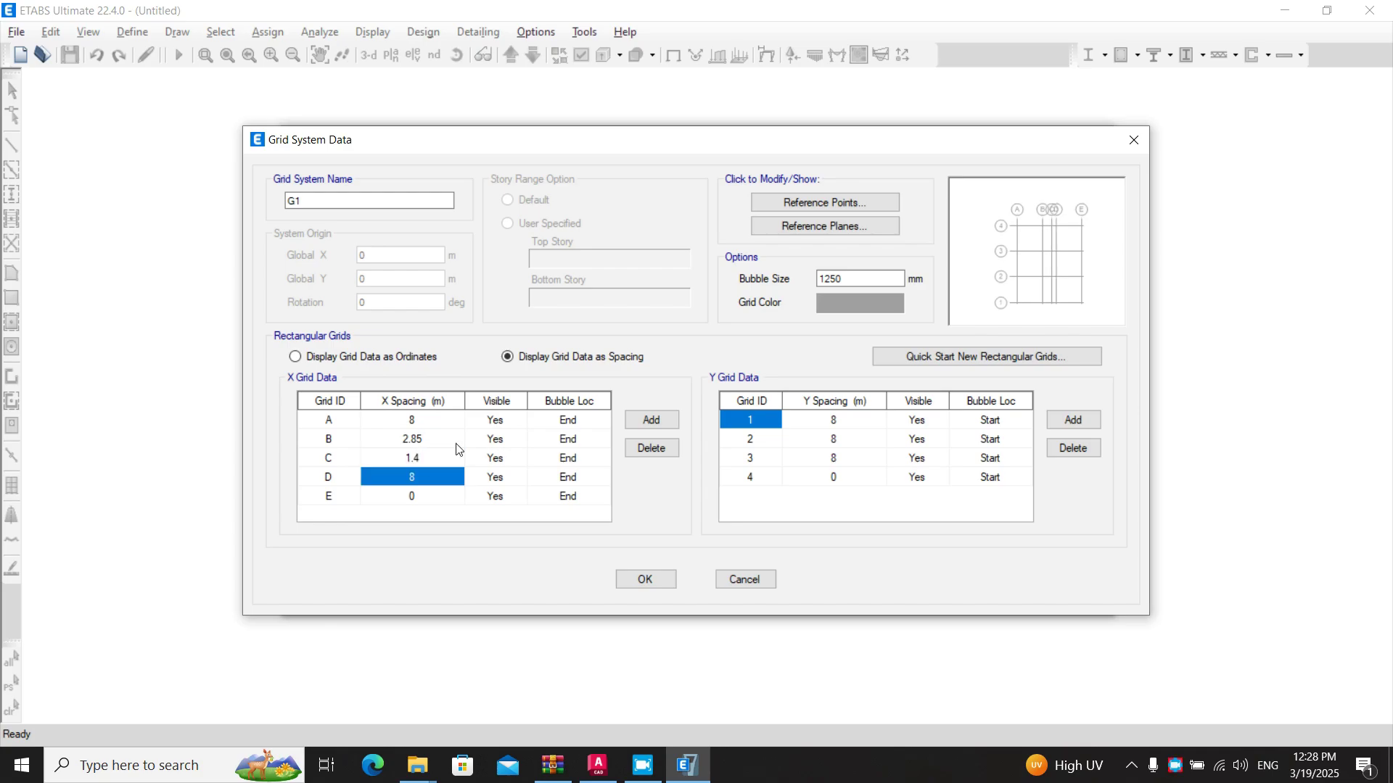
Consulting the AutoCAD plan, enter X spacings of 0.8 m for grid D and 4.6 m for grid E in ETABS
key(alt+Tab)
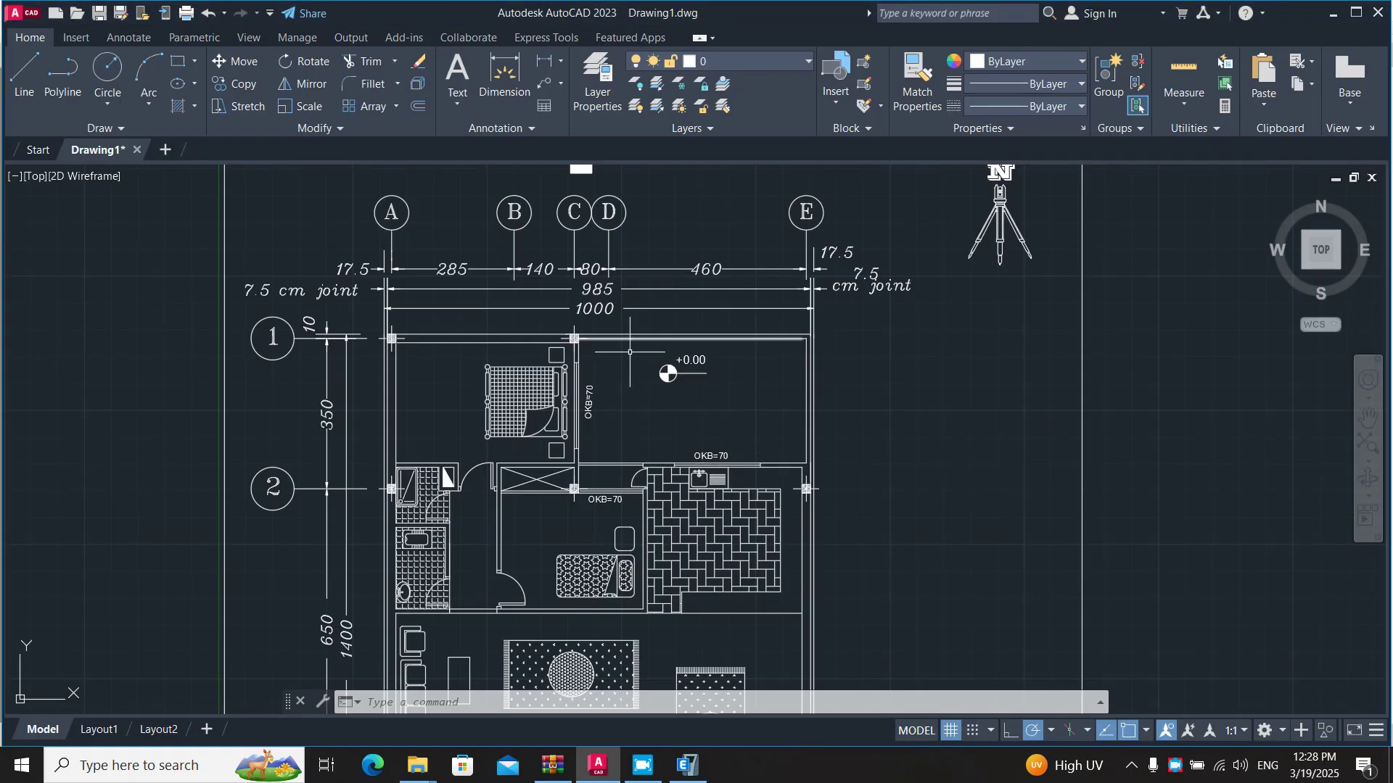
key(alt+Tab)
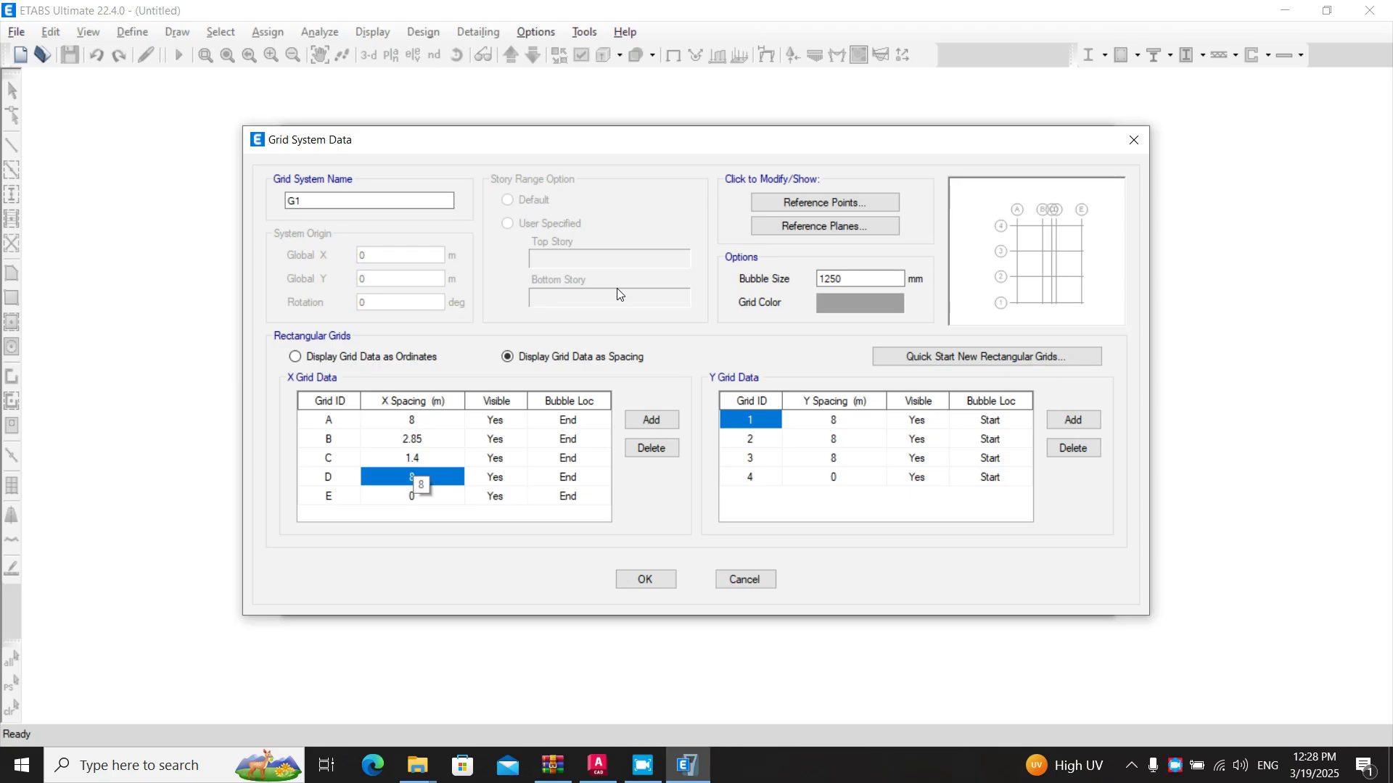
text(.8)
key(Return)
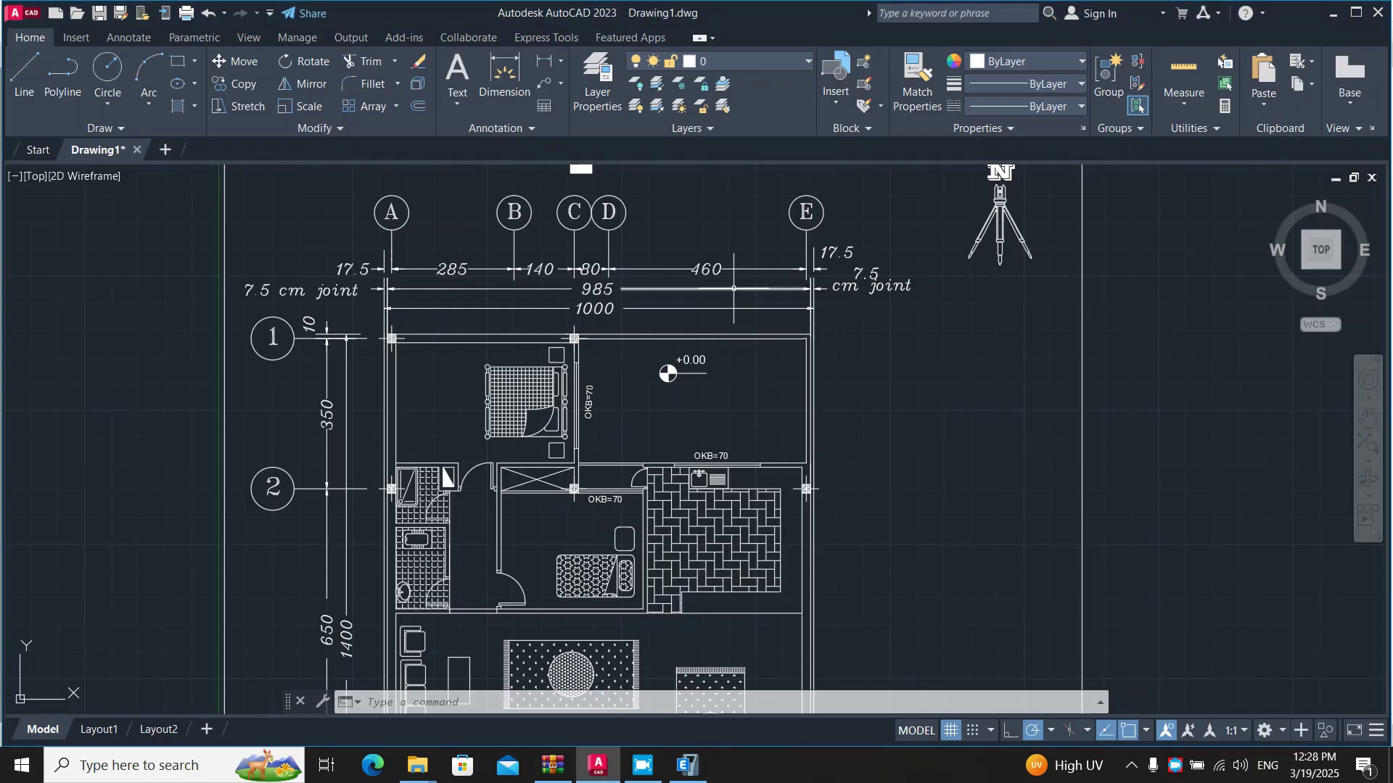
key(alt+Tab)
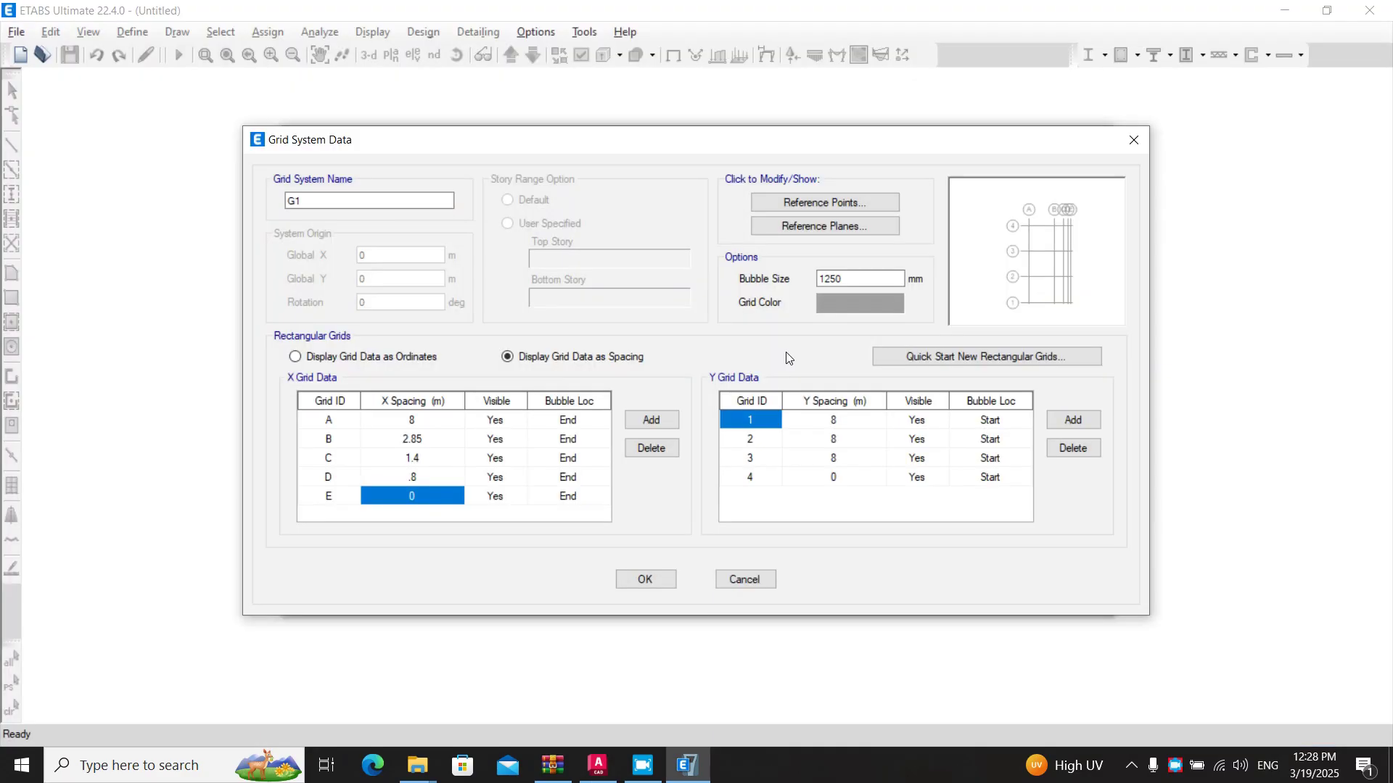
text(4.6)
key(Return)
Display the grid data as ordinates and set the X ordinate of grid B to 2.85 m, checking the AutoCAD plan
click(333, 361)
click(410, 421)
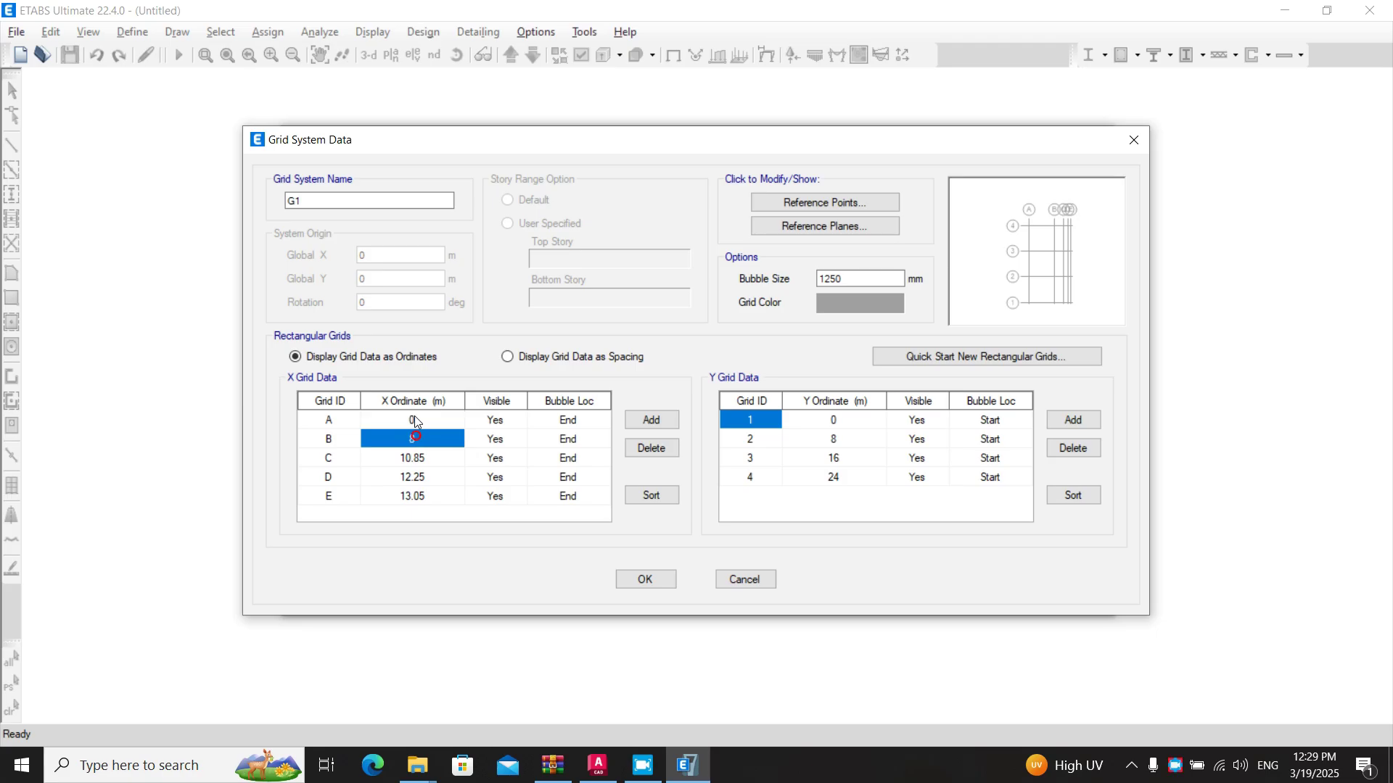
click(410, 440)
key(alt+Tab)
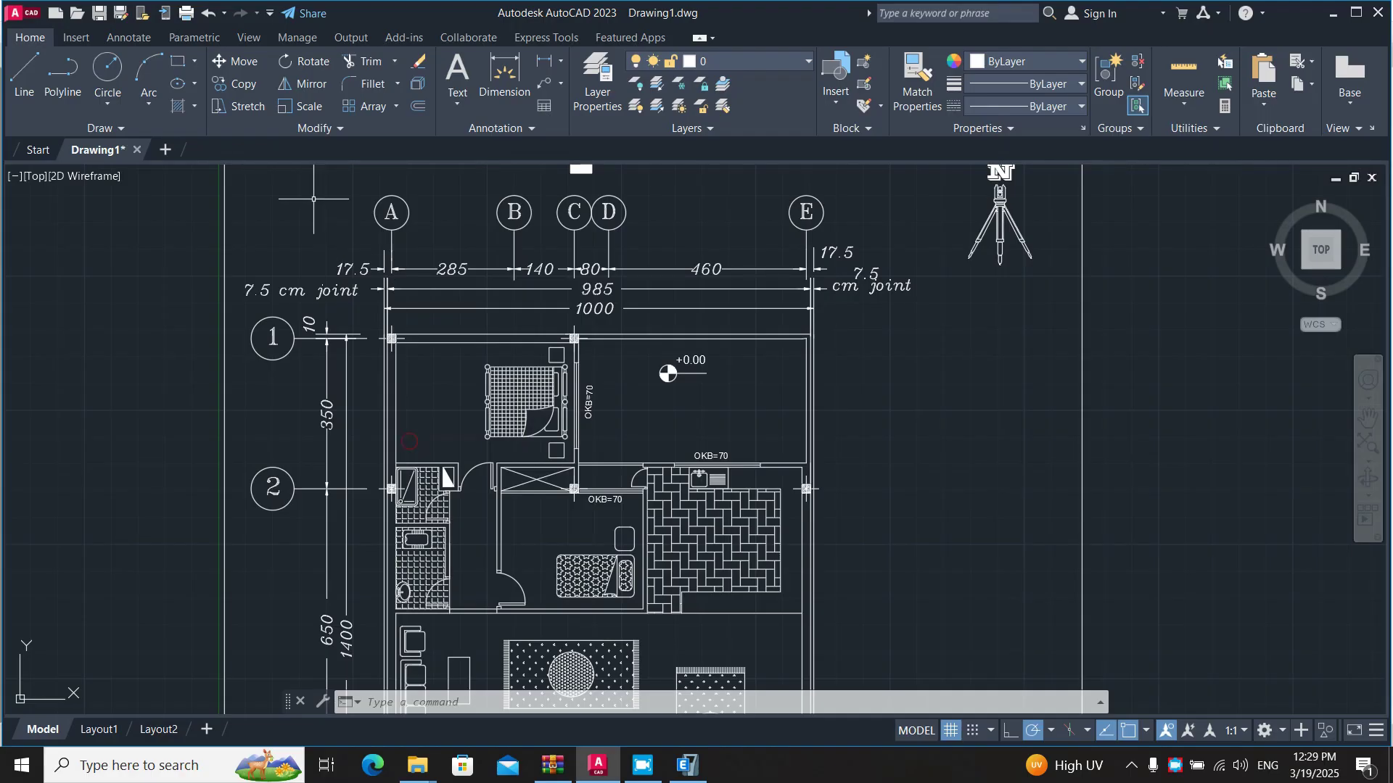
key(alt+Tab)
text(2)
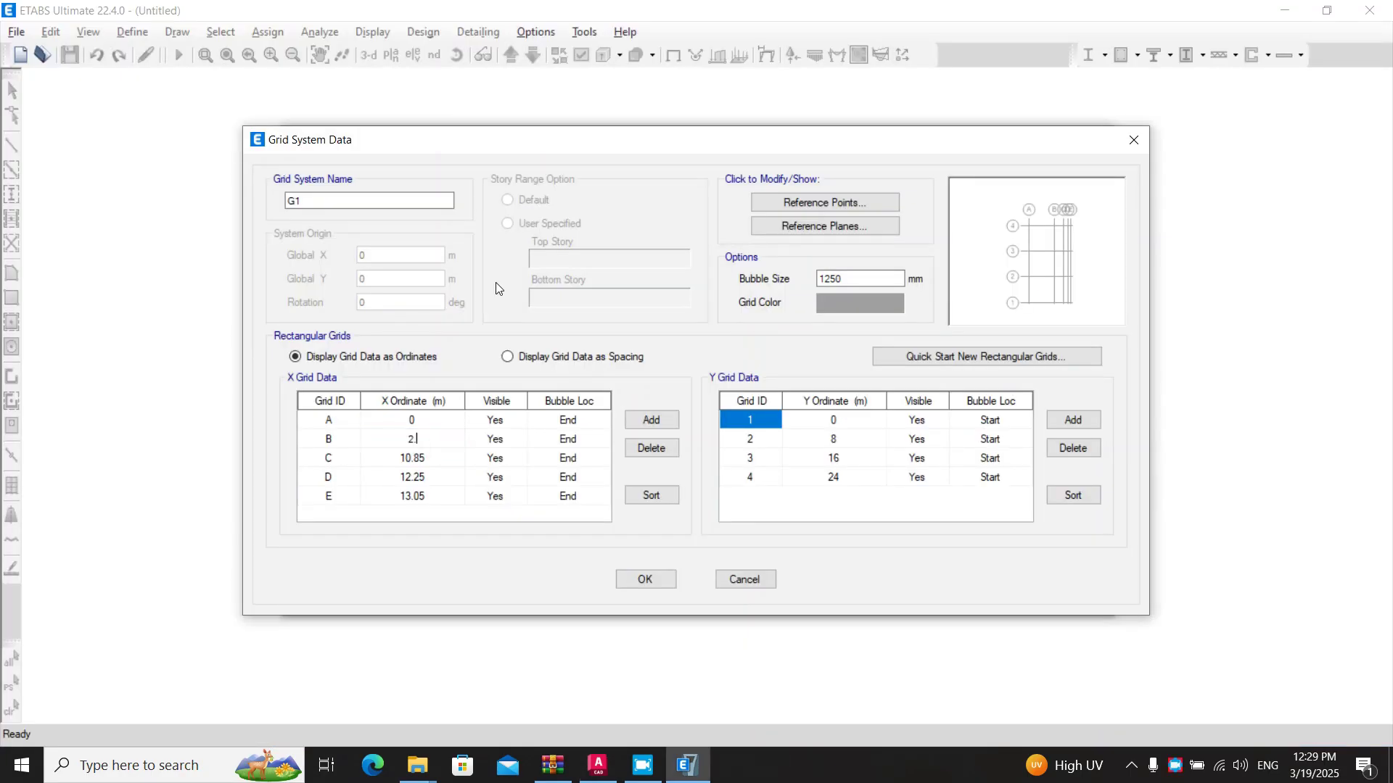
key(Return)
Switch to the AutoCAD plan, open Calculator beside it, and add the A–B and B–C distances, 285 + 140
key(alt+Tab)
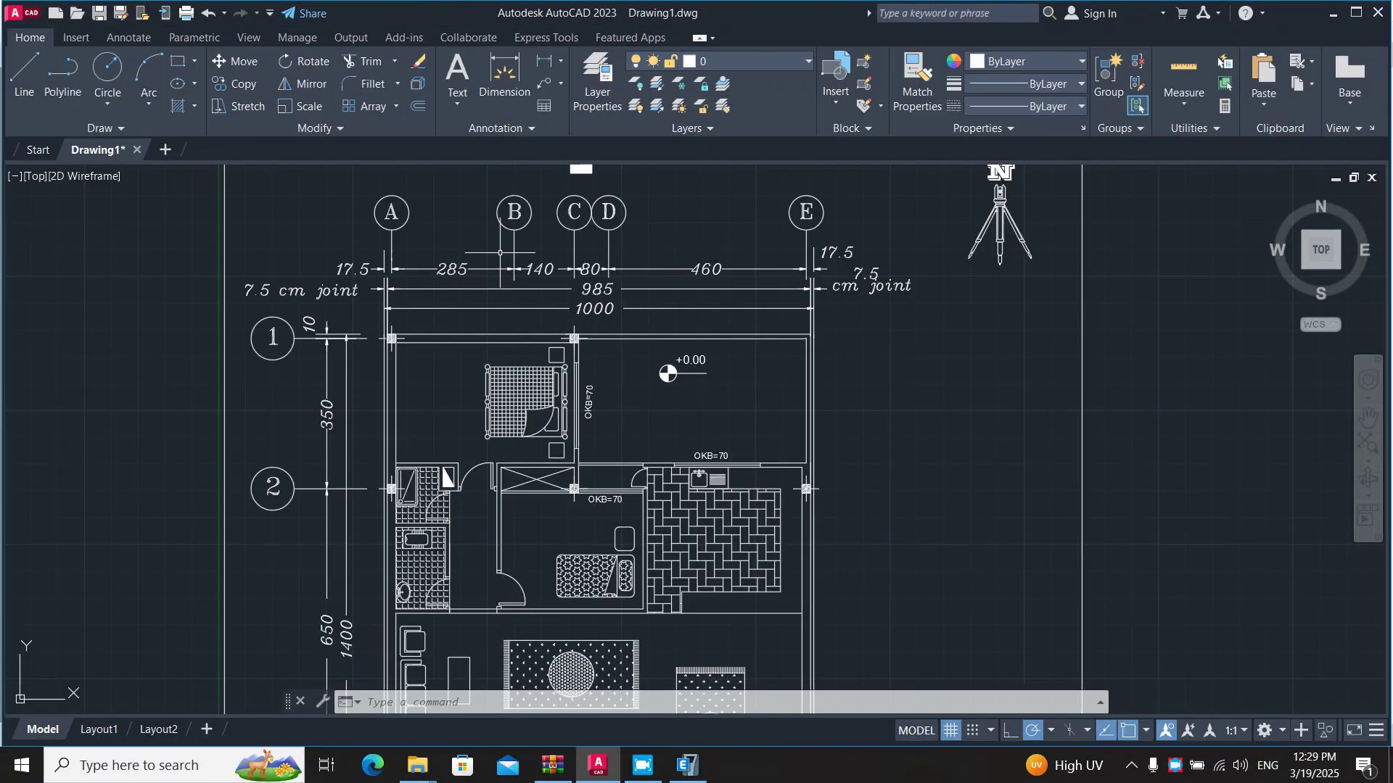
key(super)
text(ca)
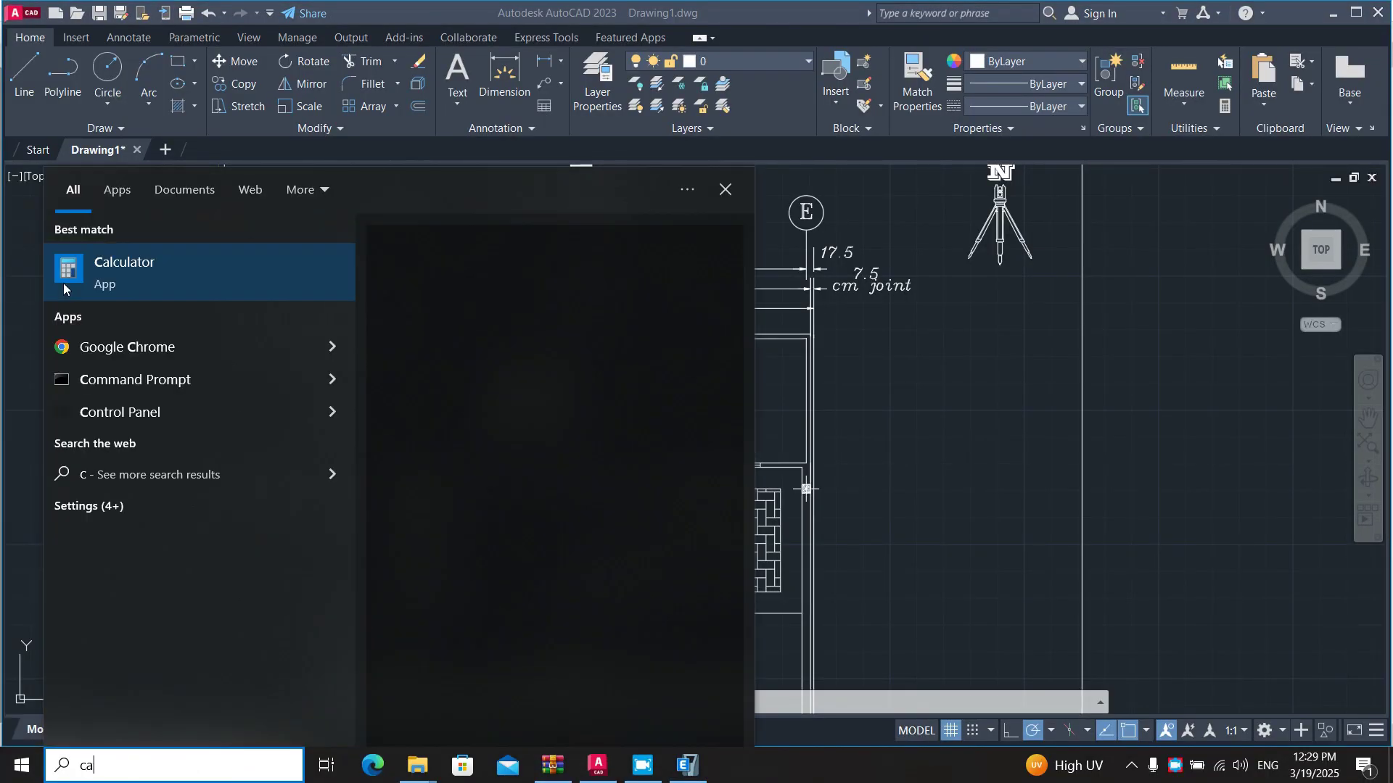
click(161, 274)
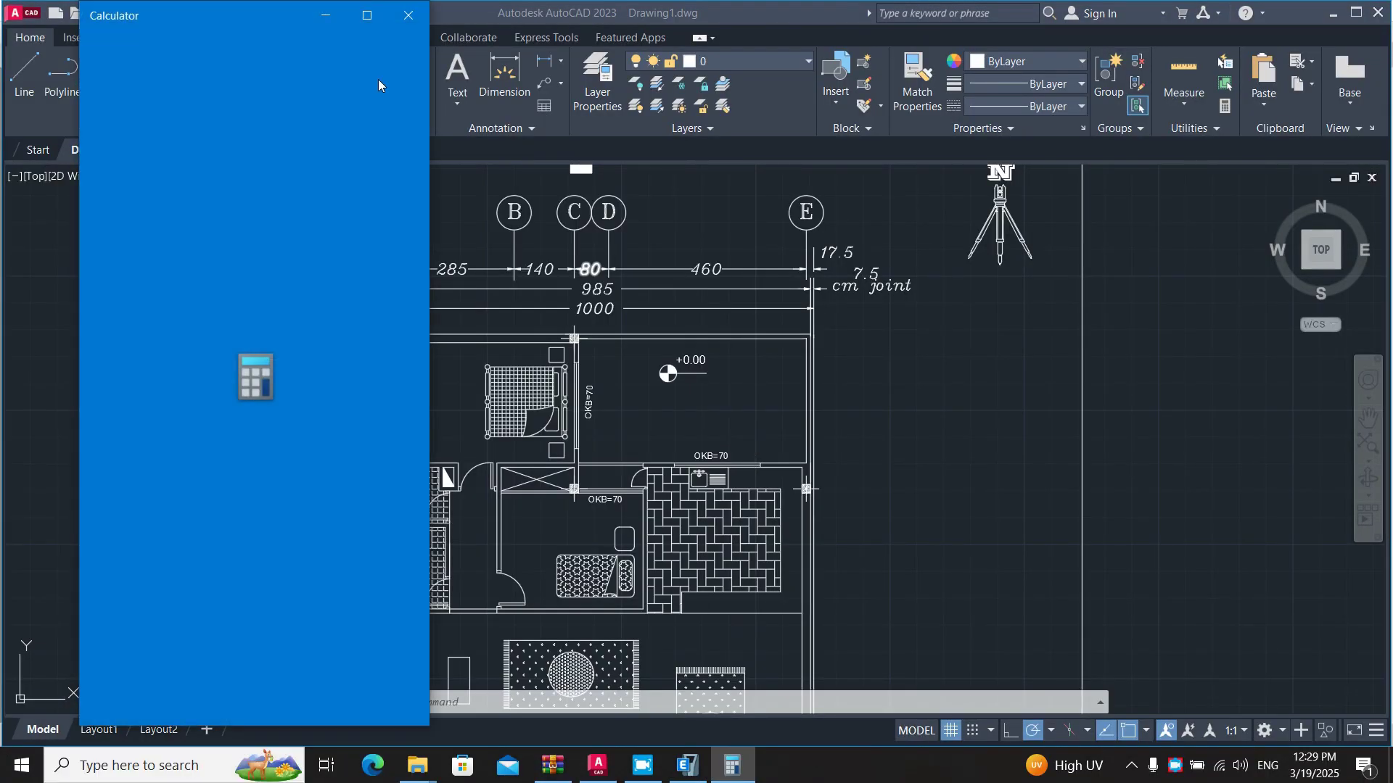
drag(282, 19, 1137, 80)
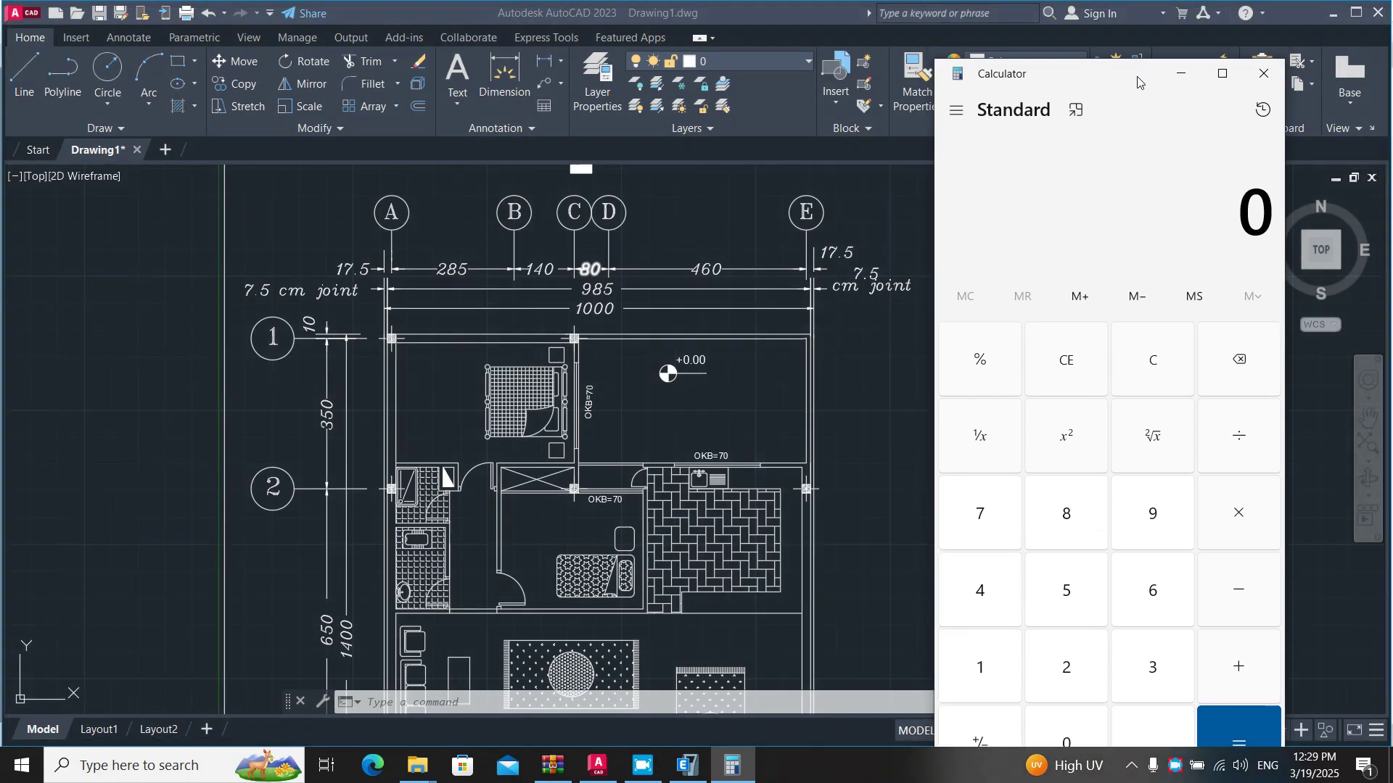
text(285 + )
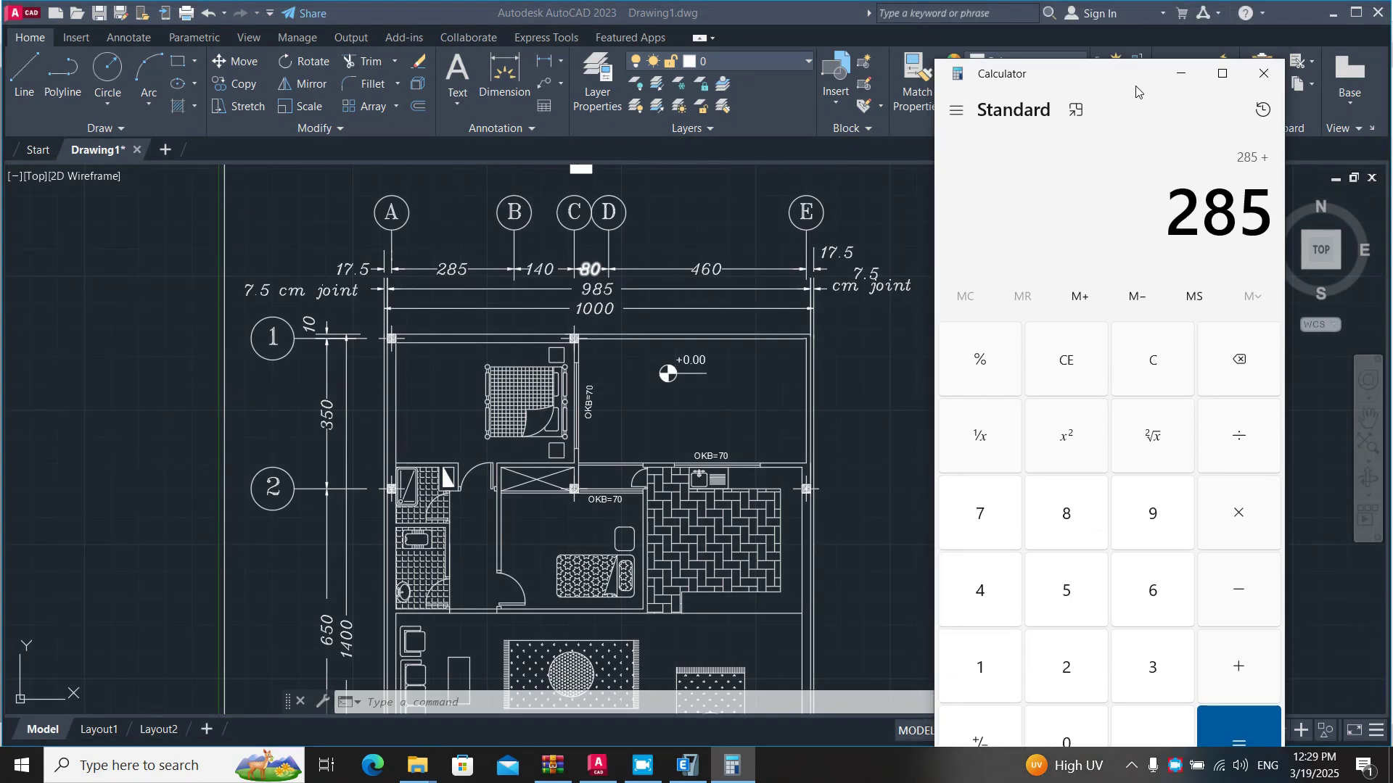
text(140 =)
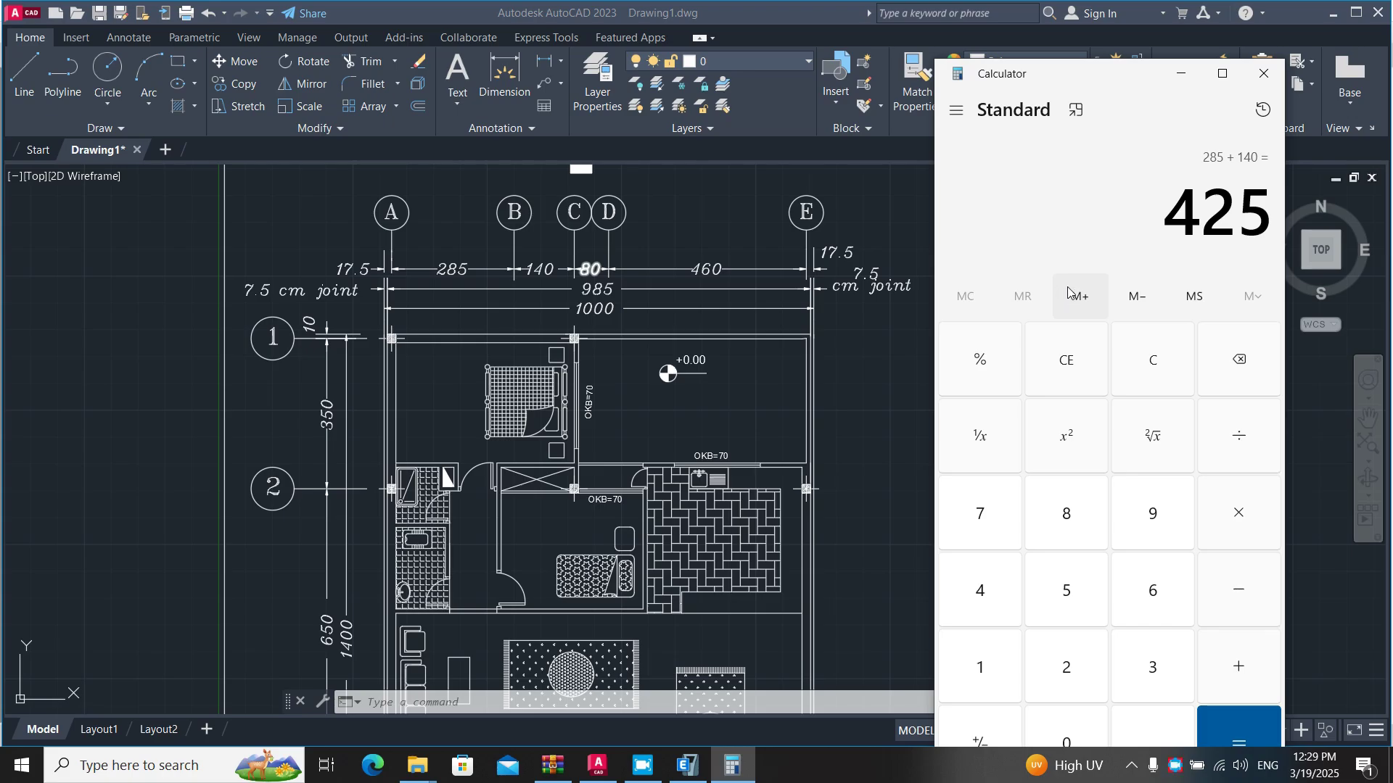
Switch back to ETABS and set the X ordinate of grid C to 4.25 m
key(alt+Tab)
key(alt+Tab)
key(alt+Tab)
key(alt+Tab)
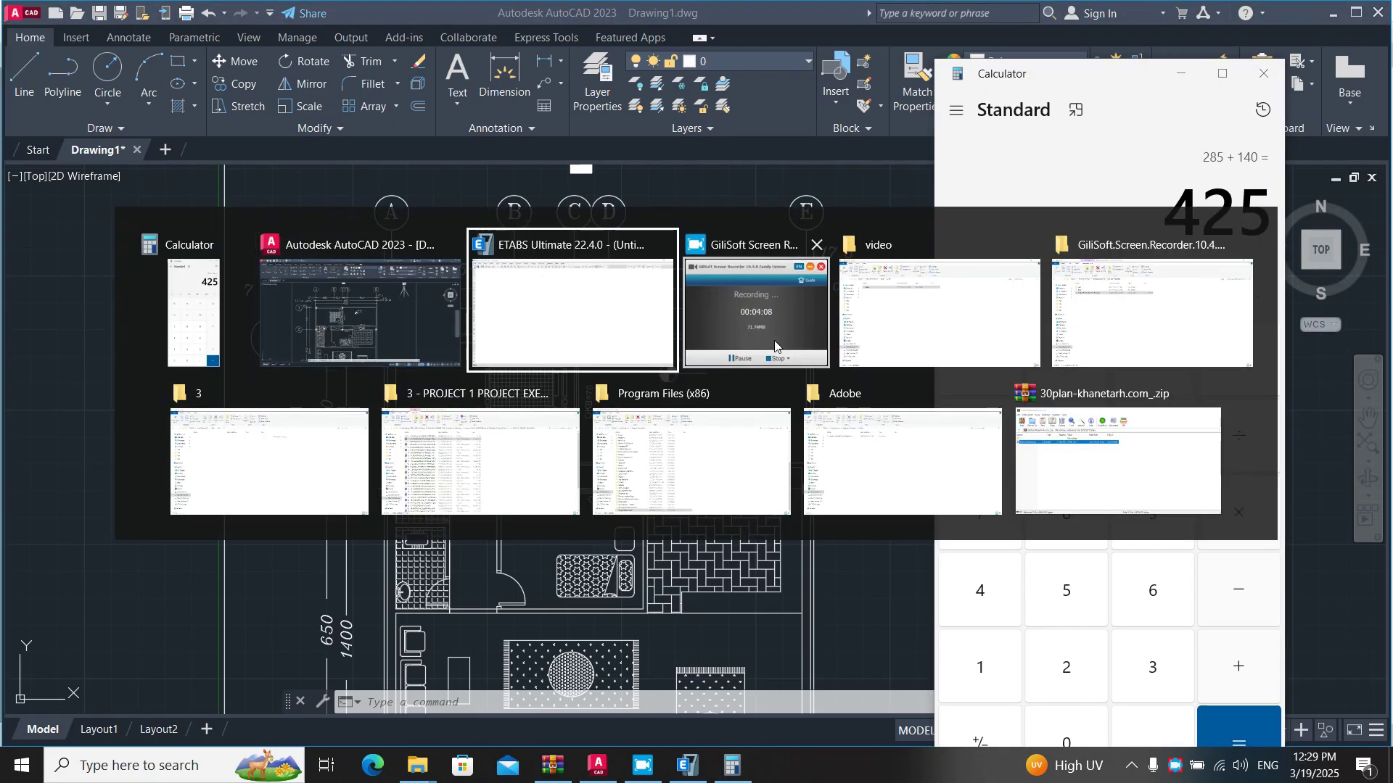
click(599, 337)
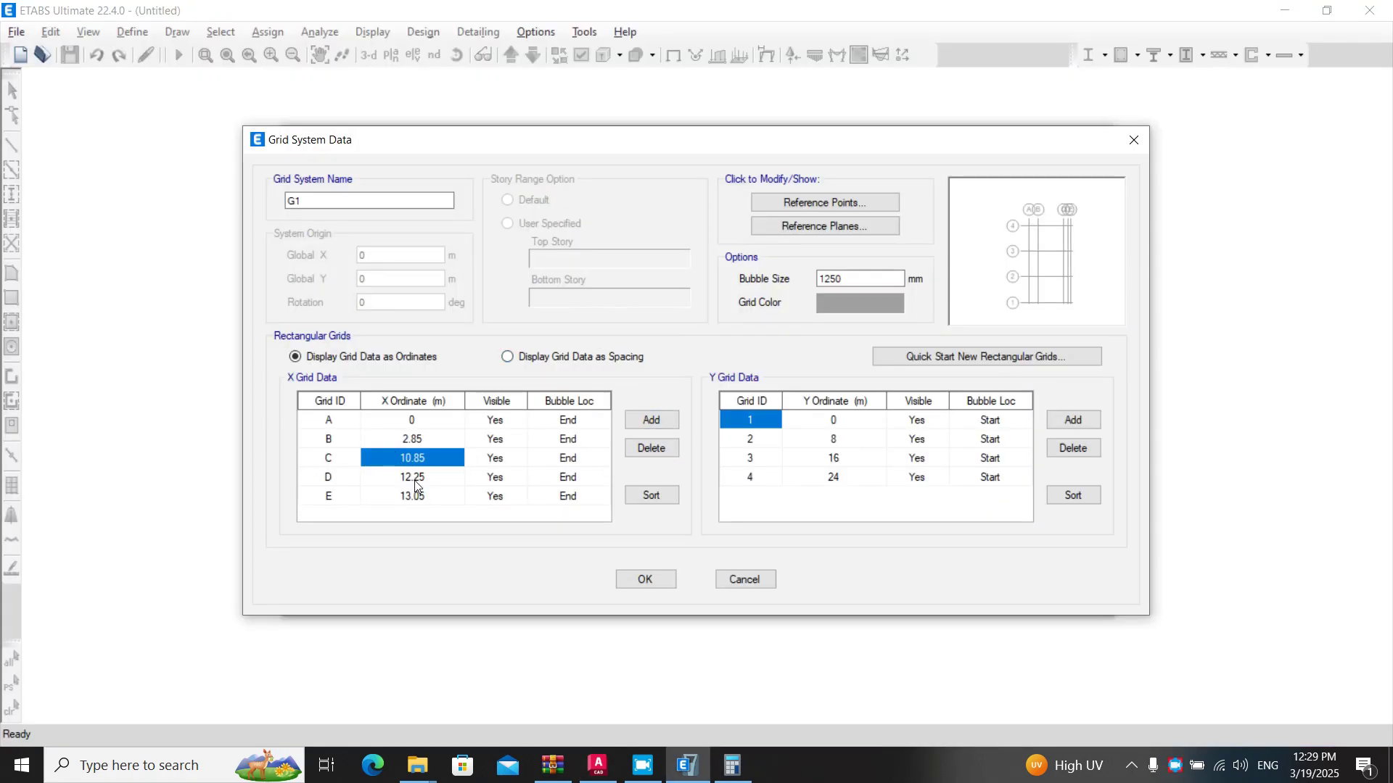
text(4.25)
key(Return)
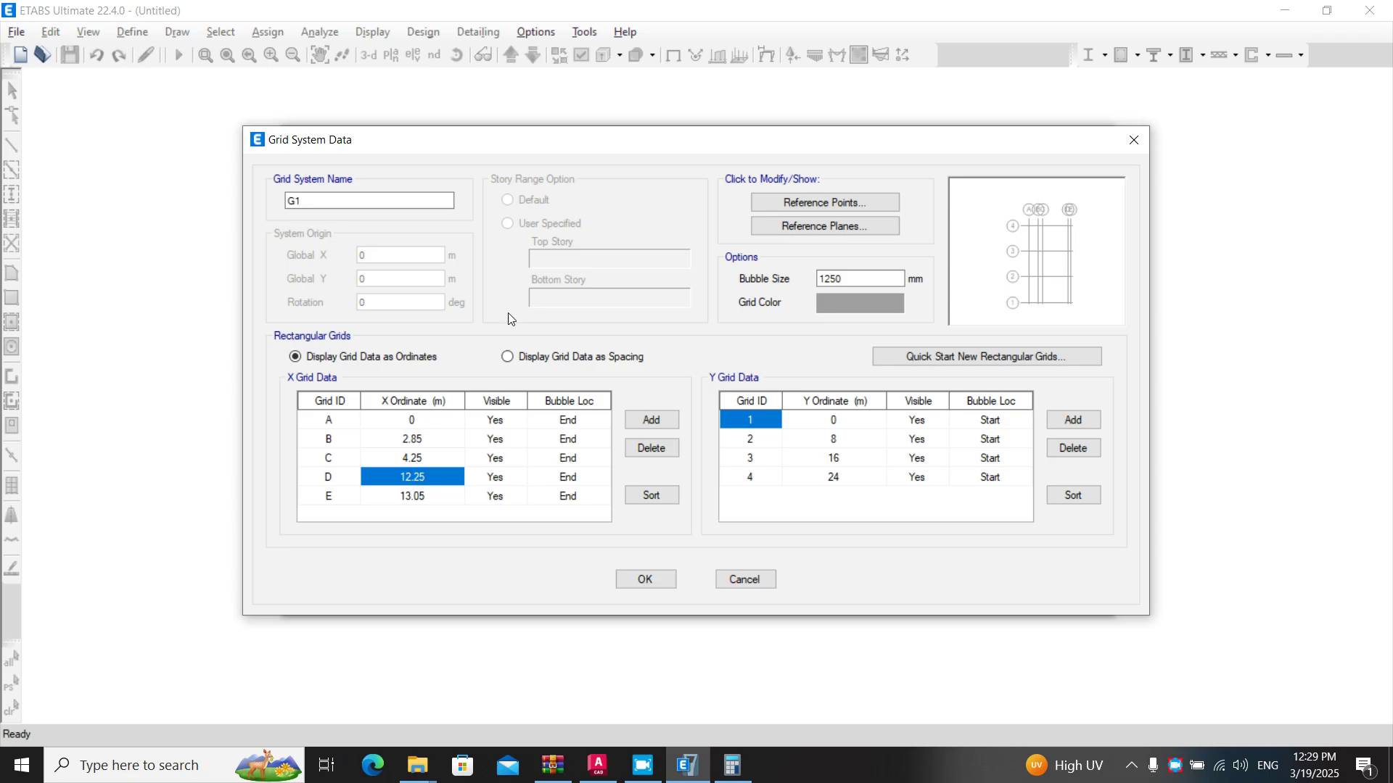
Check the C–D distance on the AutoCAD plan and add 80 to the running sum in Calculator
key(alt+Tab)
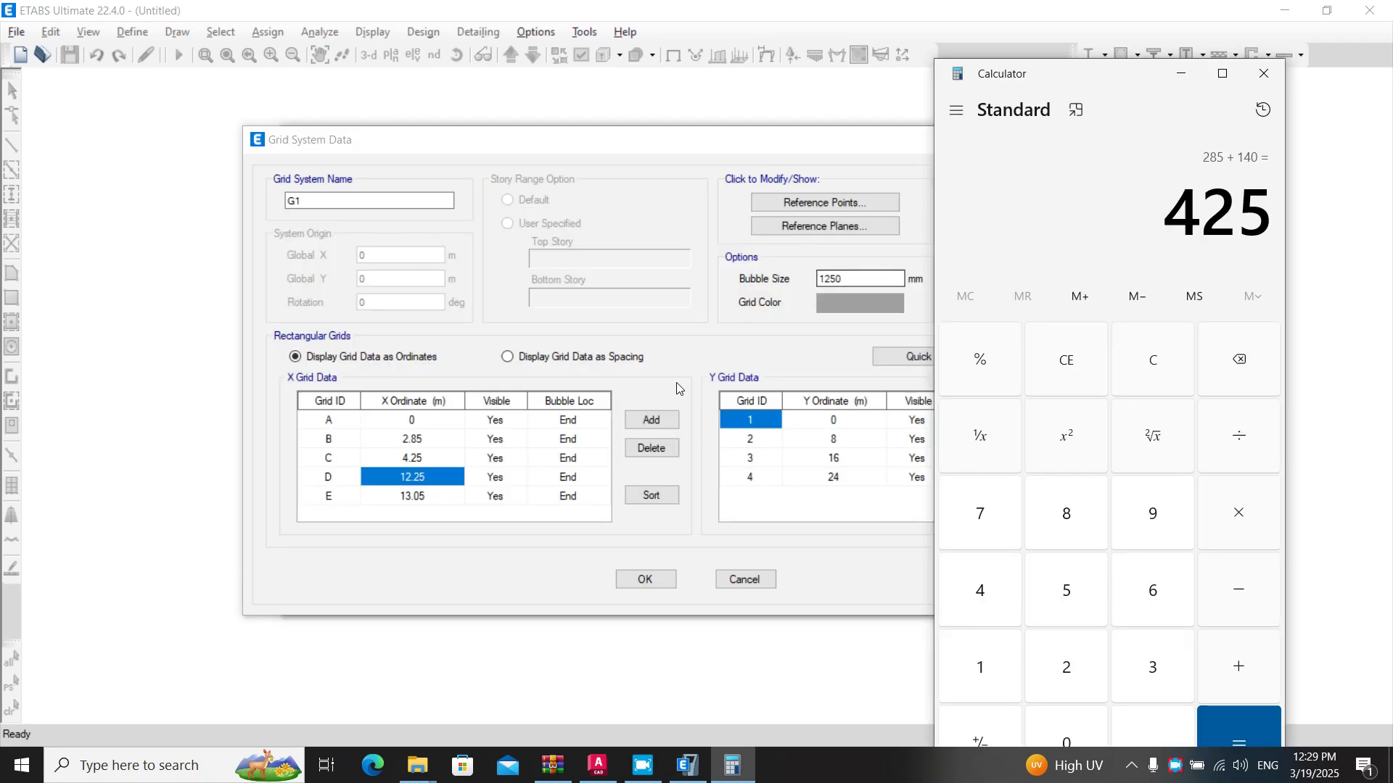
key(alt+Tab)
key(Tab)
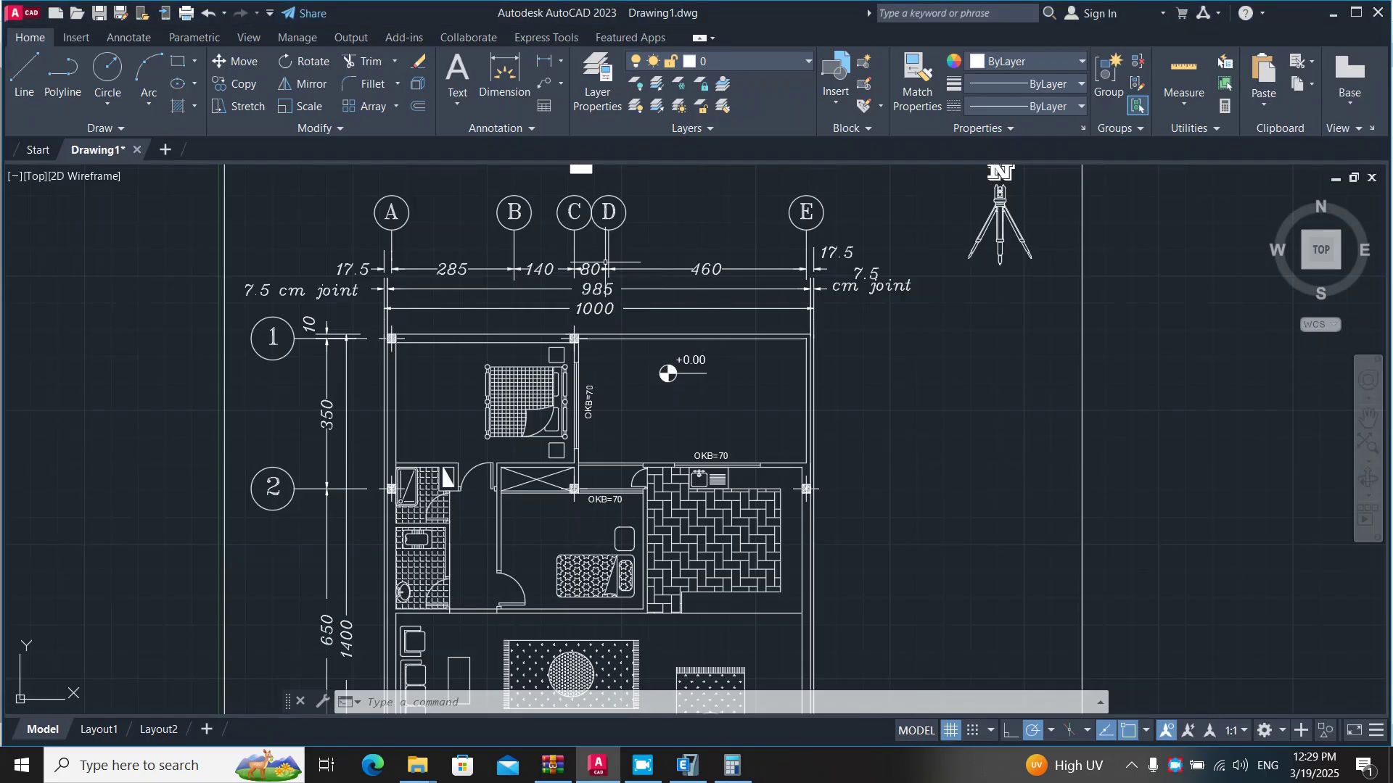
key(alt+Tab)
key(plus)
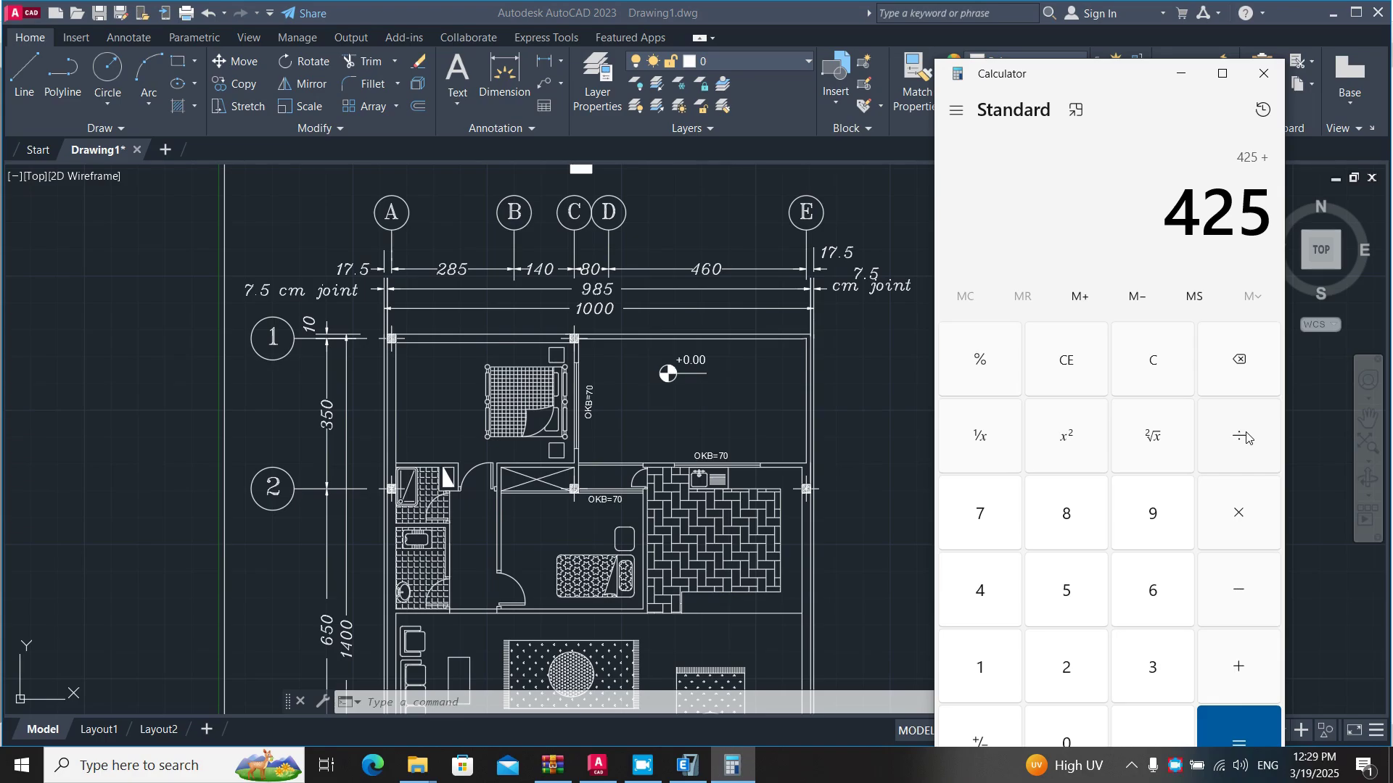
text(80)
key(Return)
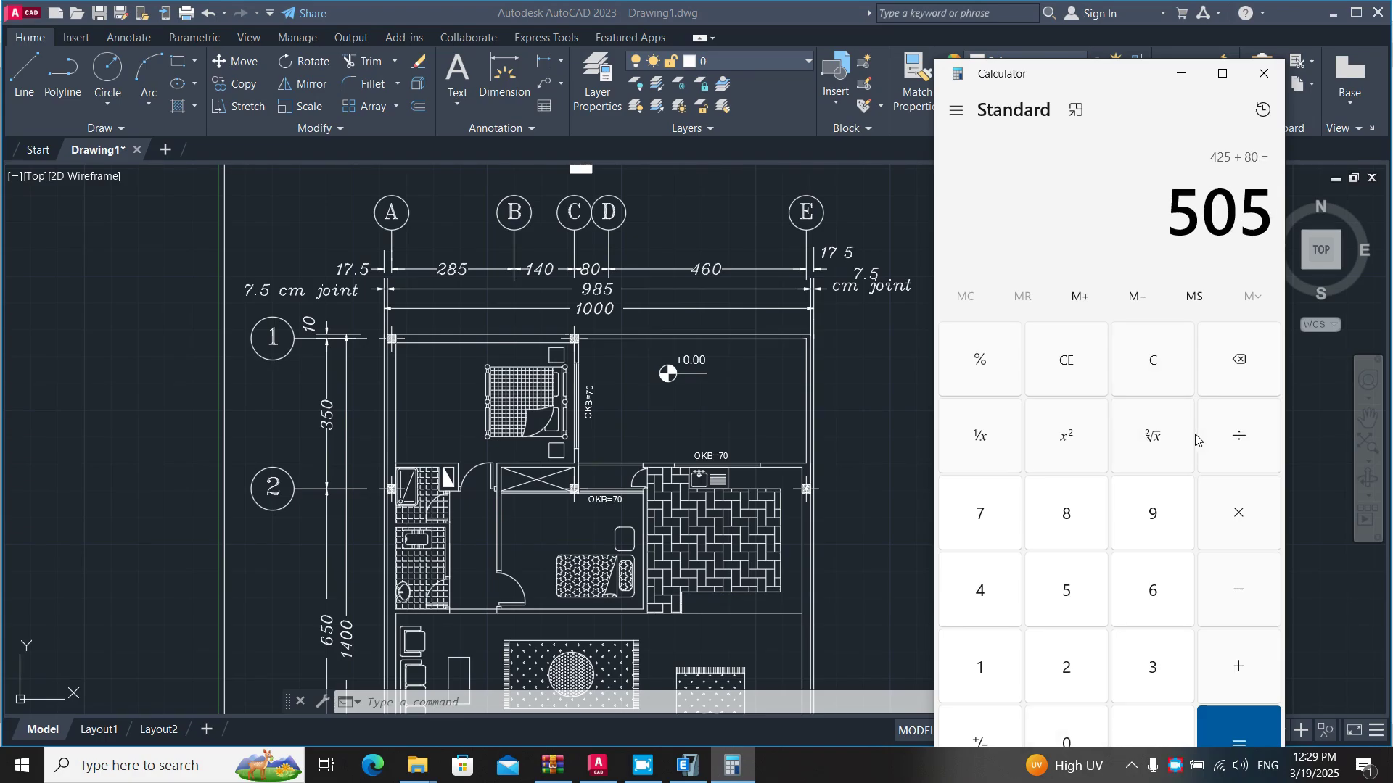
Return to ETABS and set the X ordinate of grid D to 5.05 m
key(alt+Tab)
key(alt+Tab)
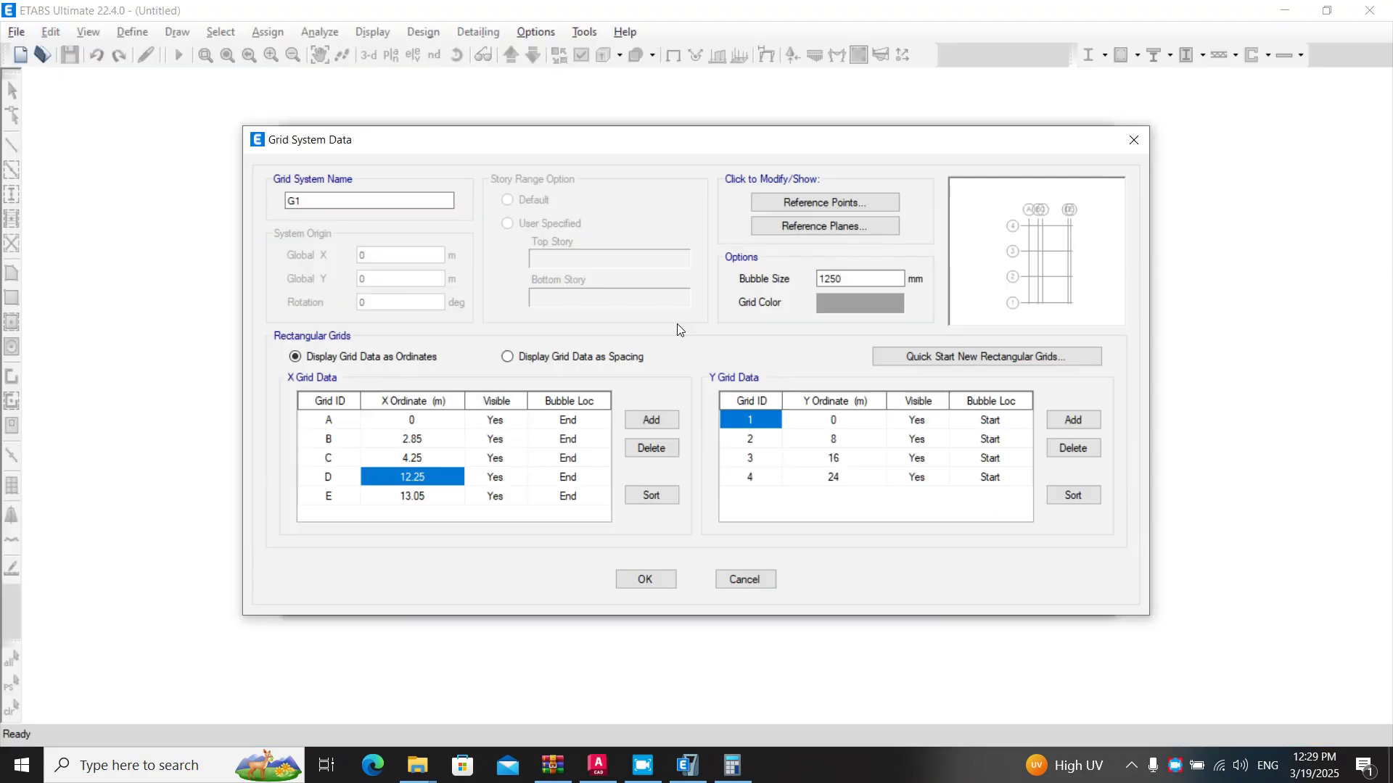
text(5.05)
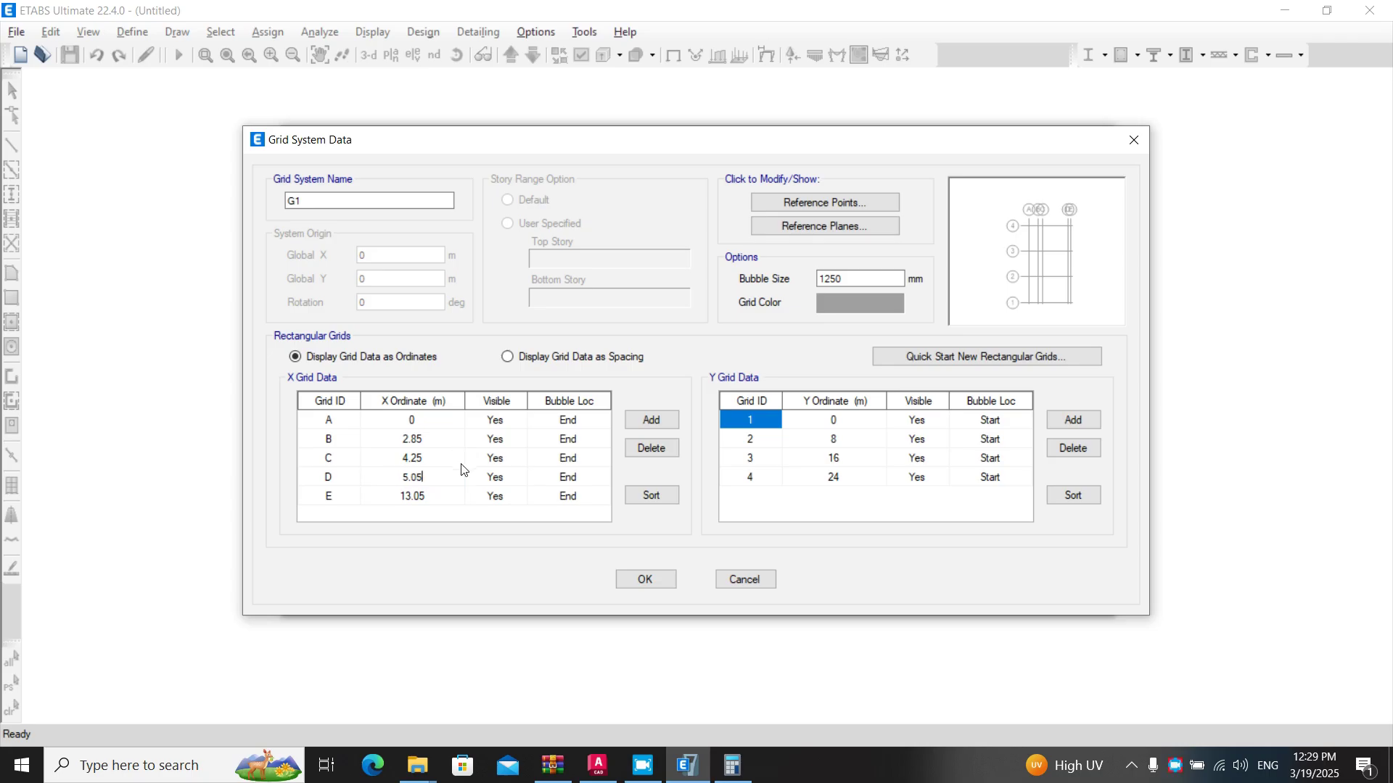
key(Return)
Check the D–E distance on the AutoCAD plan and calculate 505 + 460 in Calculator
click(731, 765)
key(alt+Tab)
key(Tab)
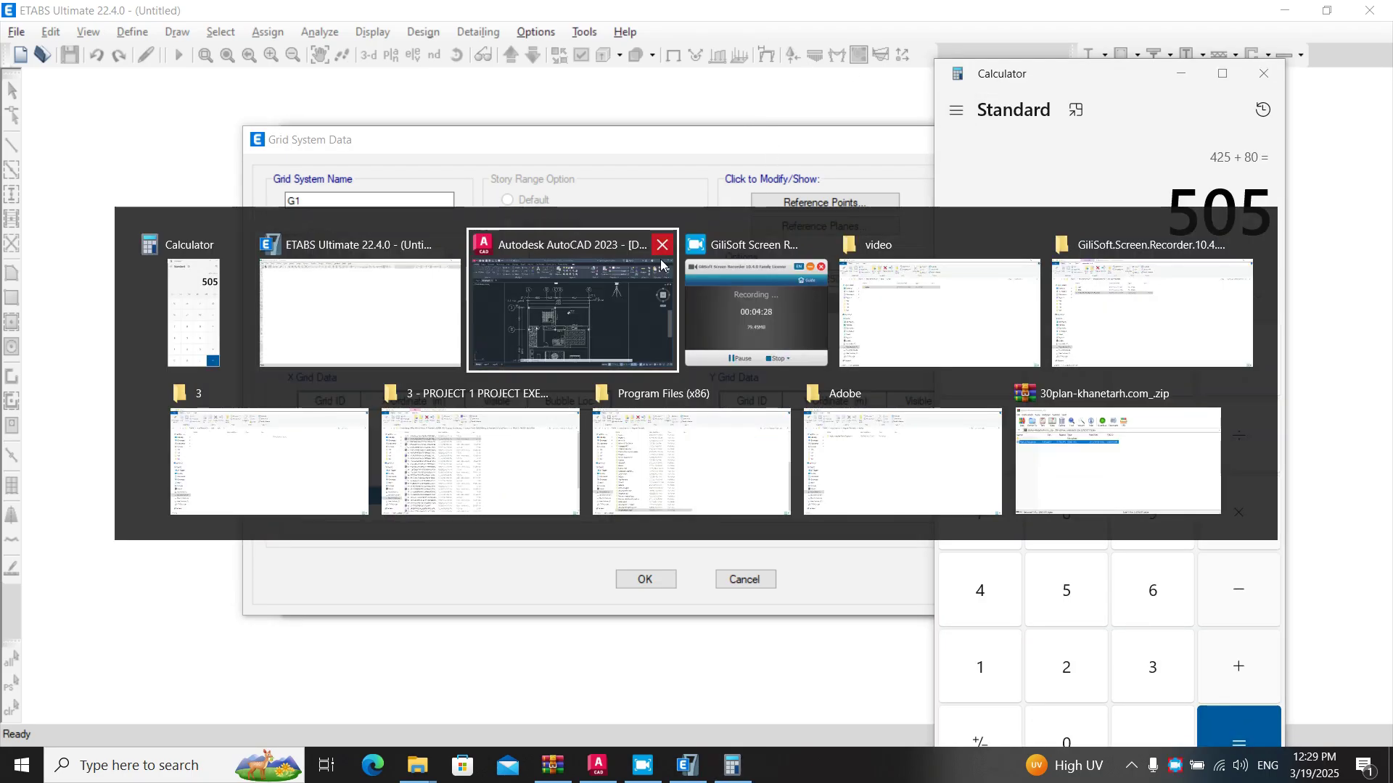
key(alt+Tab)
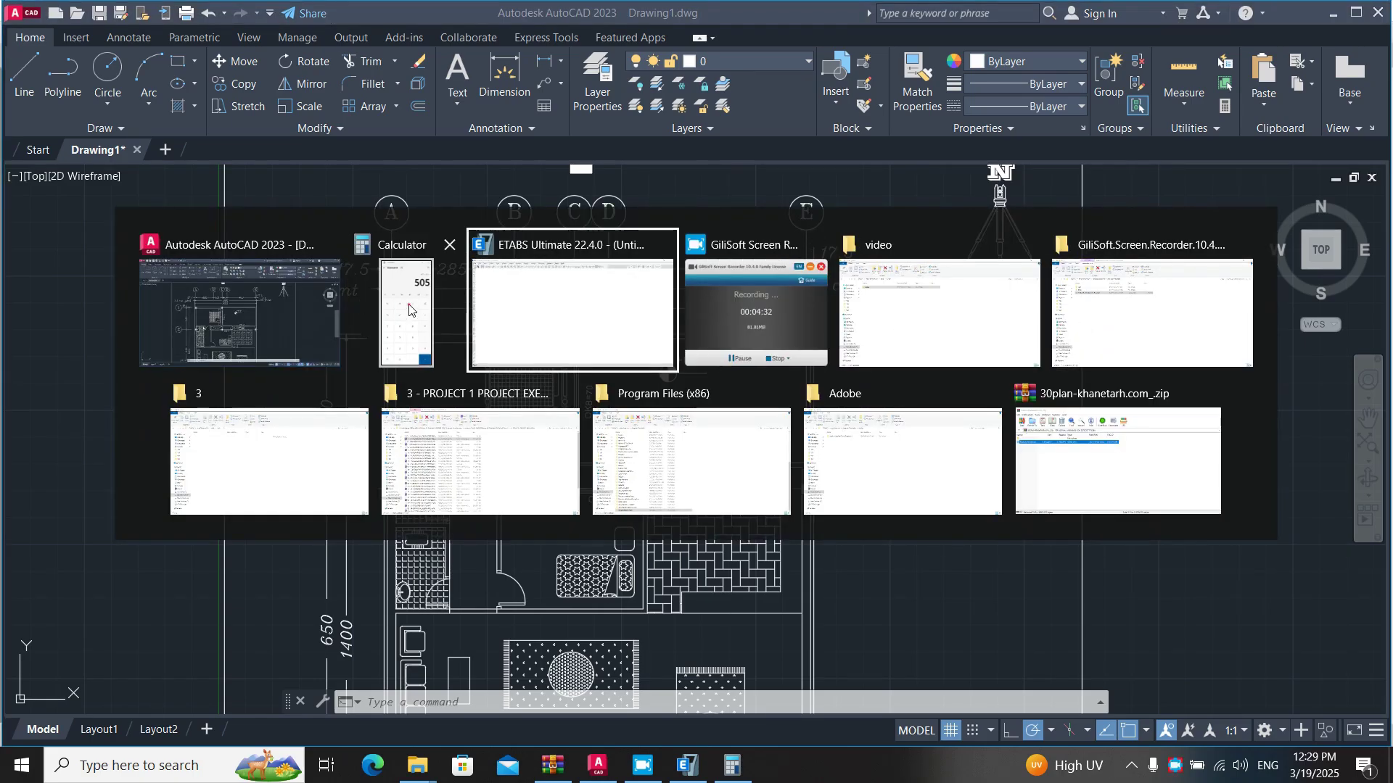
text(+4.6)
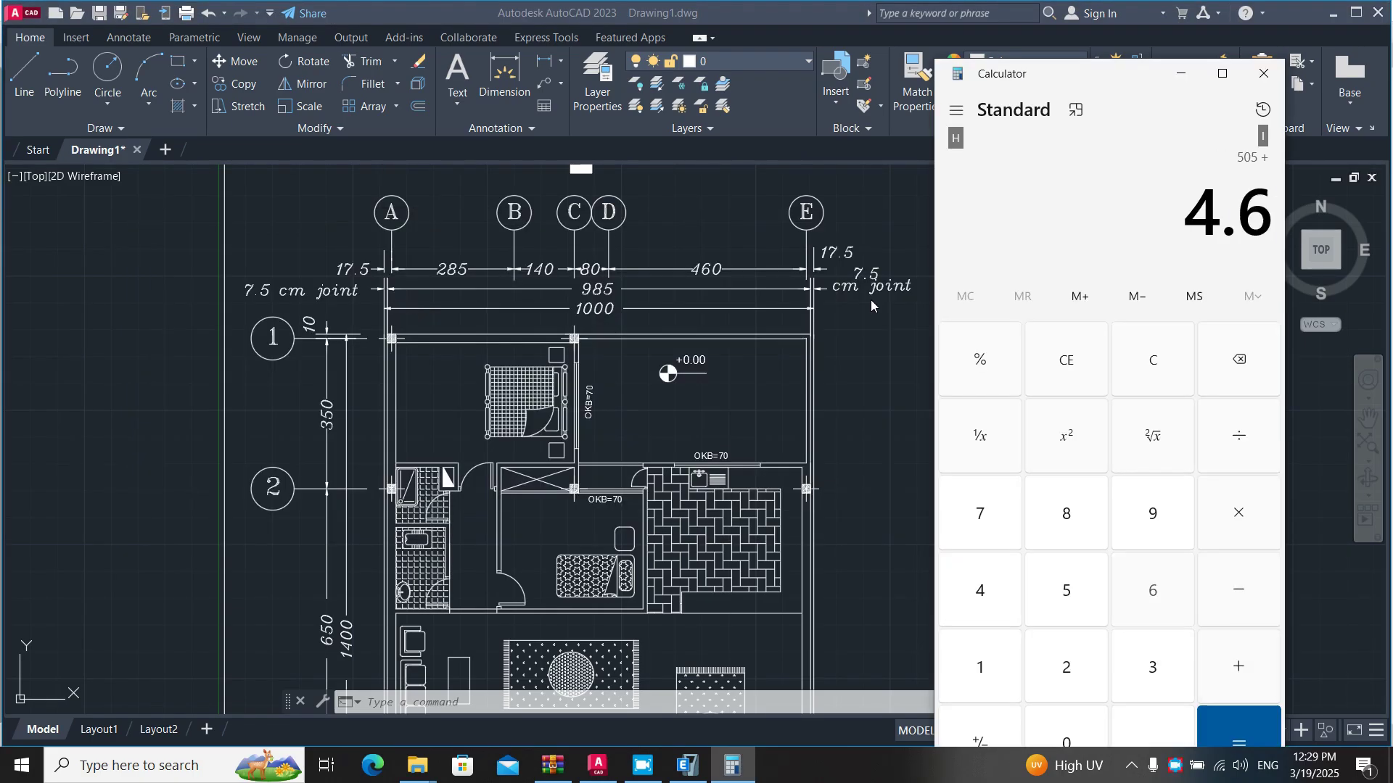
key(Return)
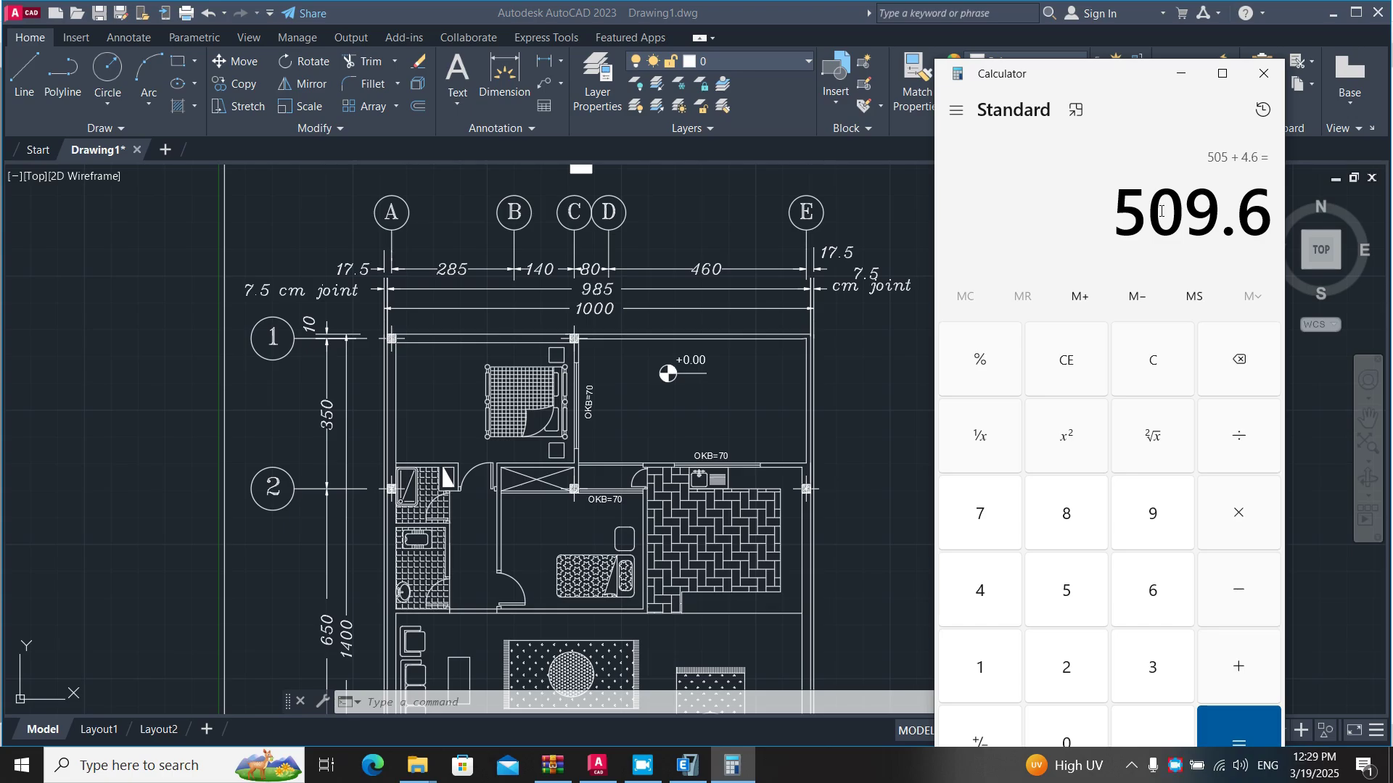
text(505 +)
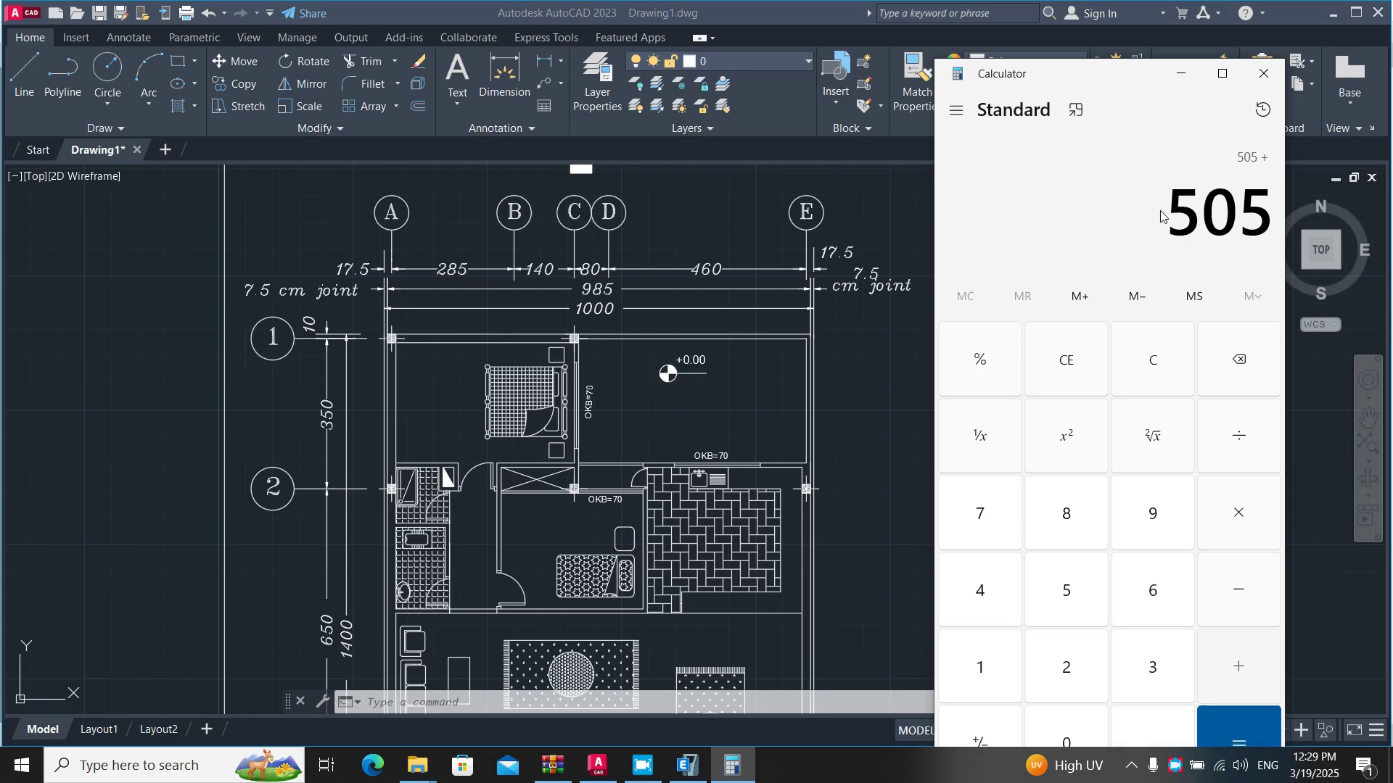
text( 460)
key(Return)
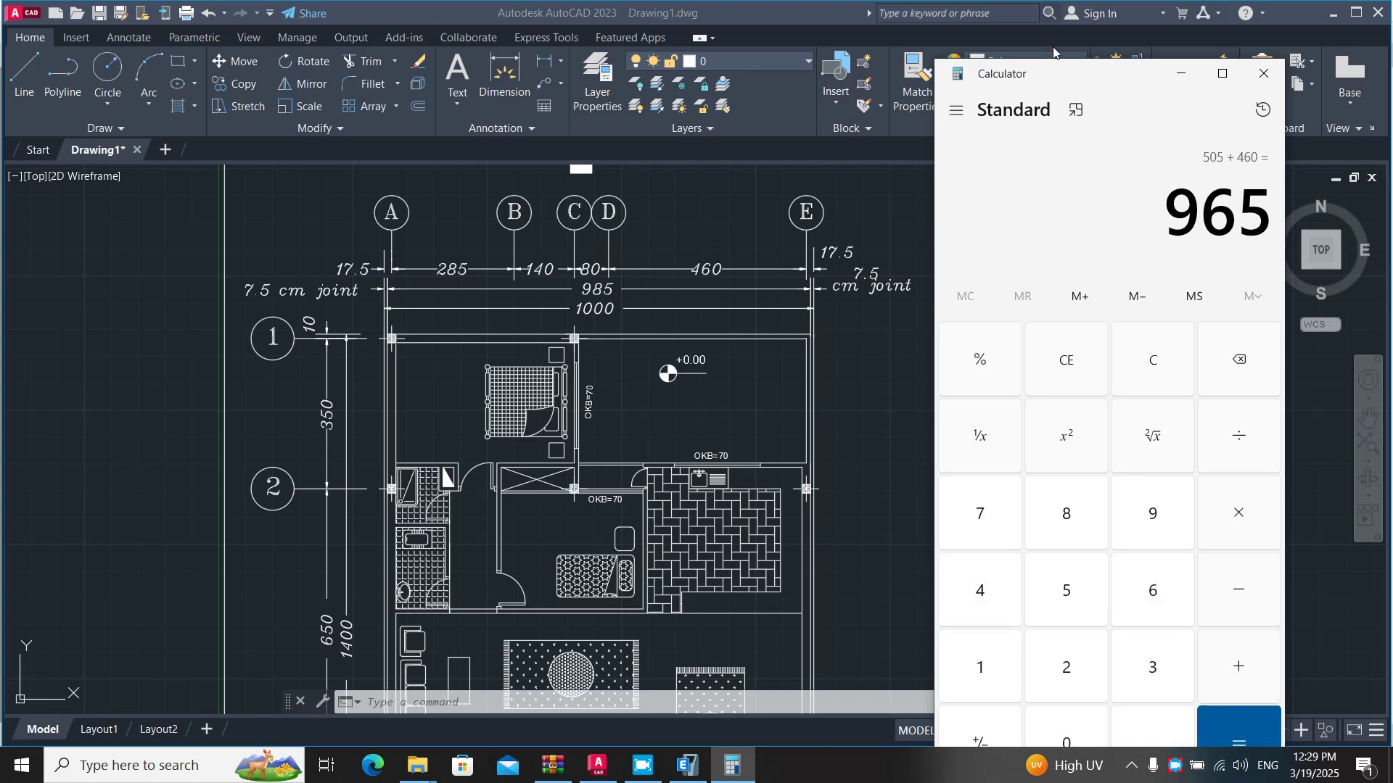
Go back to ETABS and set the X ordinate of grid E to 9.65 m
key(alt+Tab)
key(alt+Tab)
key(alt+Tab)
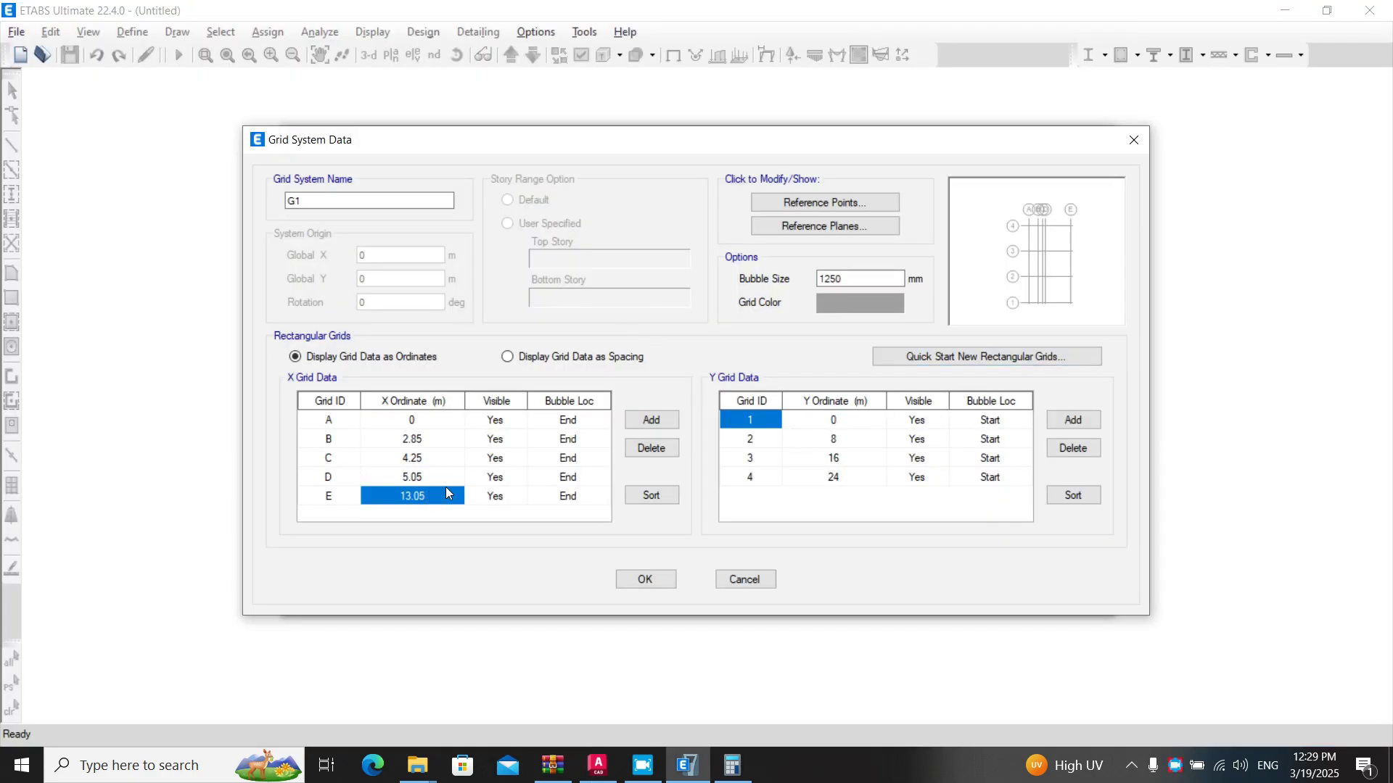
text(9.65)
key(Return)
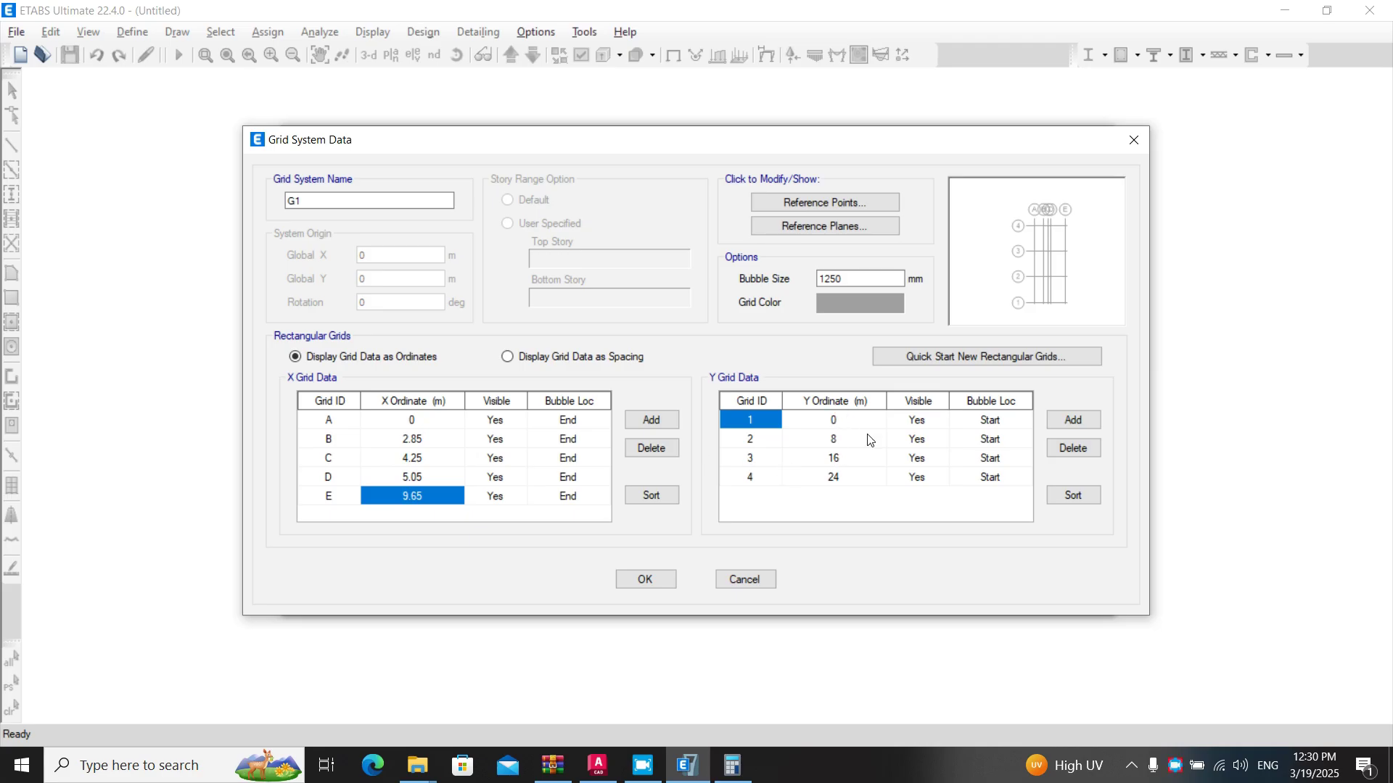
Check the 1–2 distance on the AutoCAD plan, and set the Y ordinate of grid 2 to 3.5 m in ETABS
key(alt+Tab)
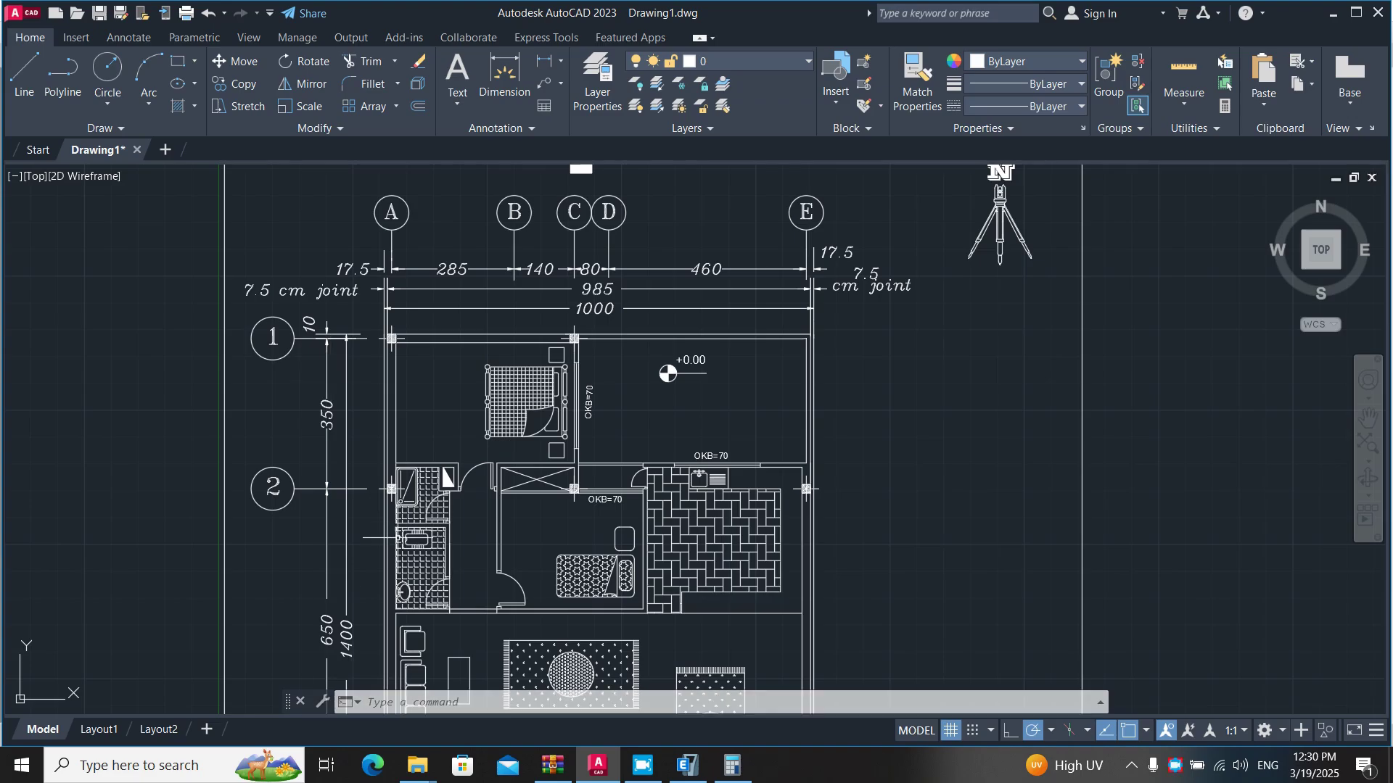
key(alt+Tab)
click(853, 422)
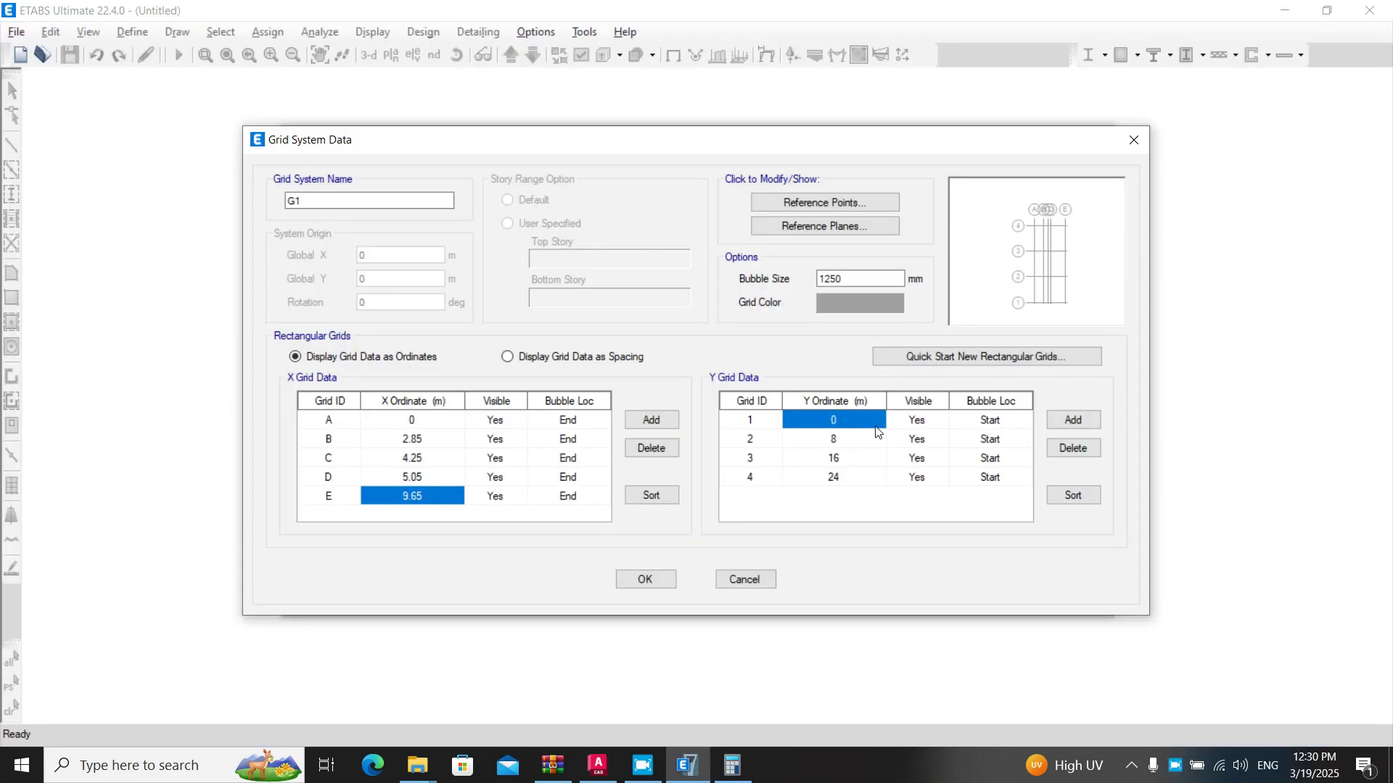
click(865, 441)
text(3.8)
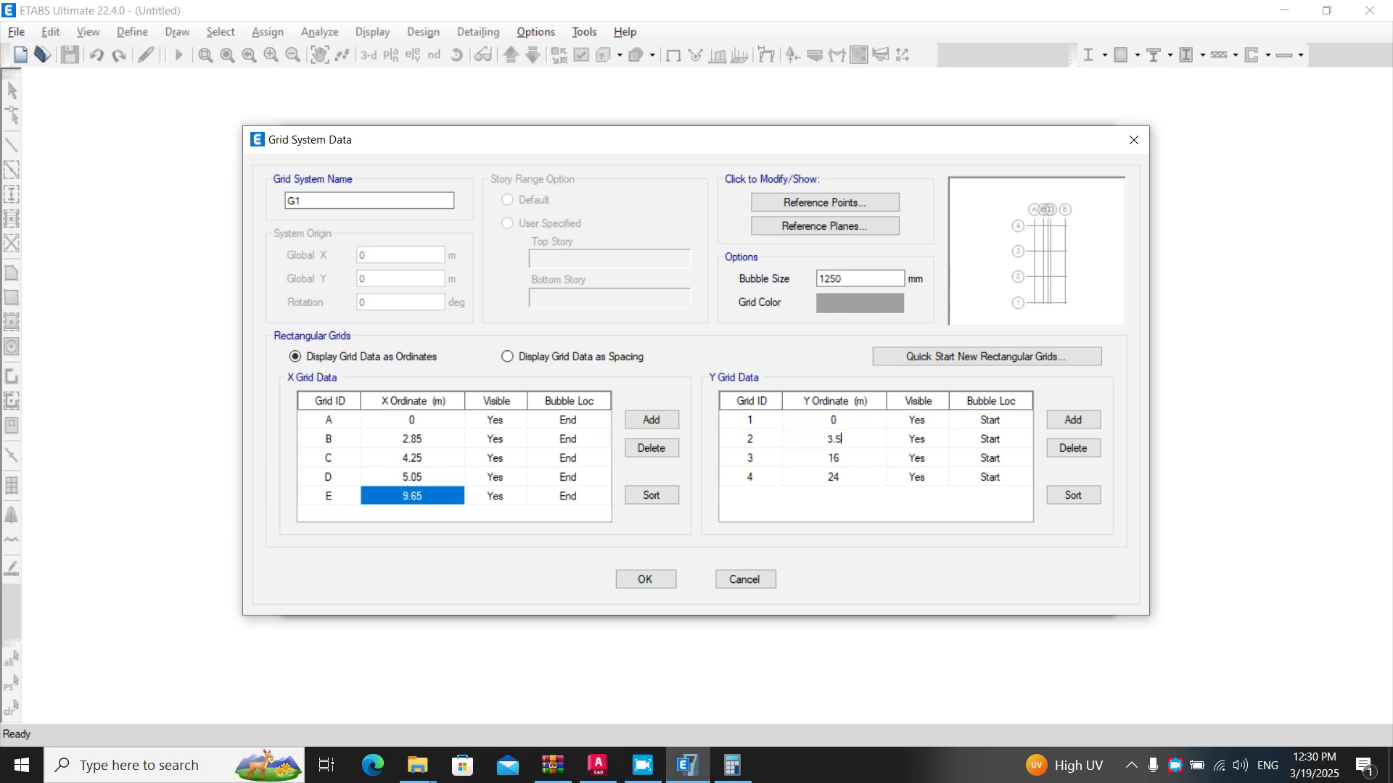
key(Return)
Check the 2–3 distance on the AutoCAD plan and calculate 350 + 650 in Calculator
key(alt+Tab)
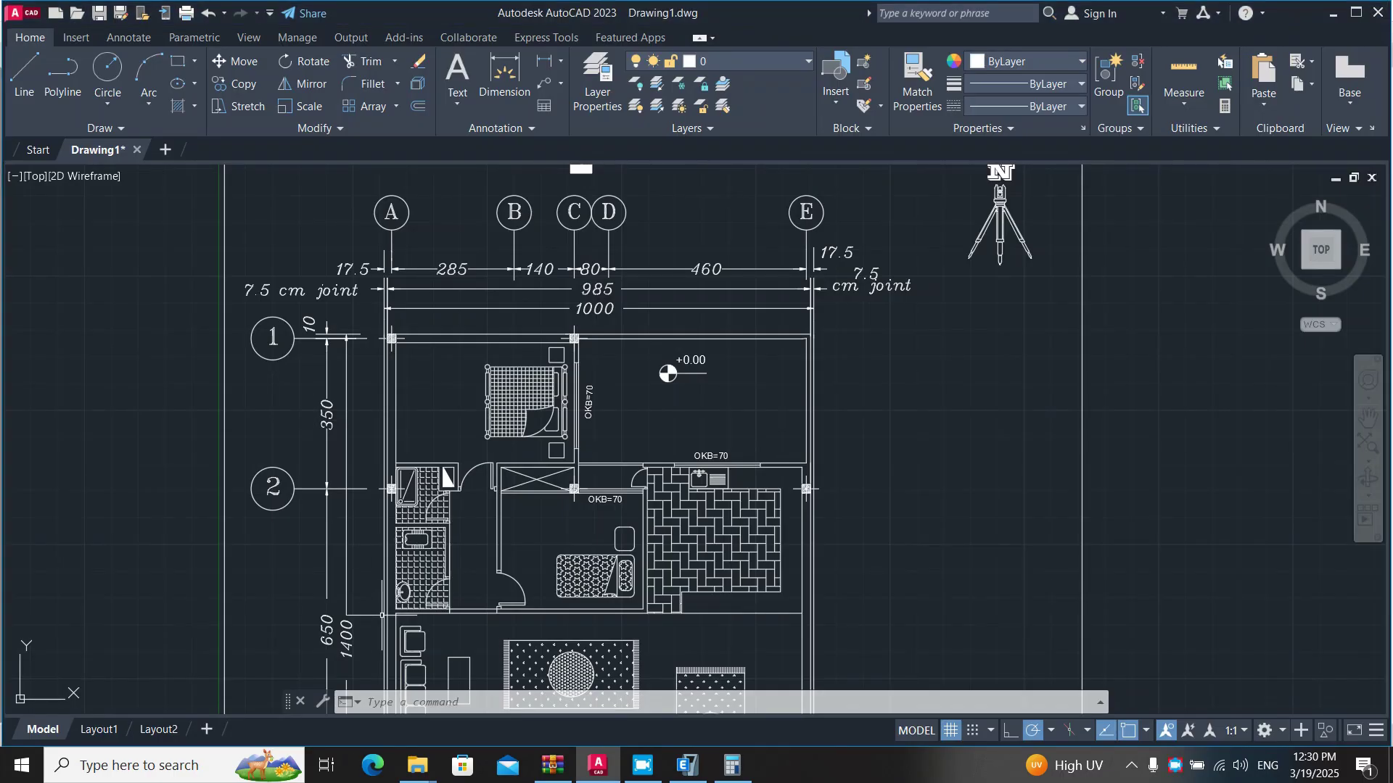
mouse_move(380, 647)
middle_down()
mouse_move(481, 433)
mouse_move(502, 527)
mouse_move(584, 392)
middle_up()
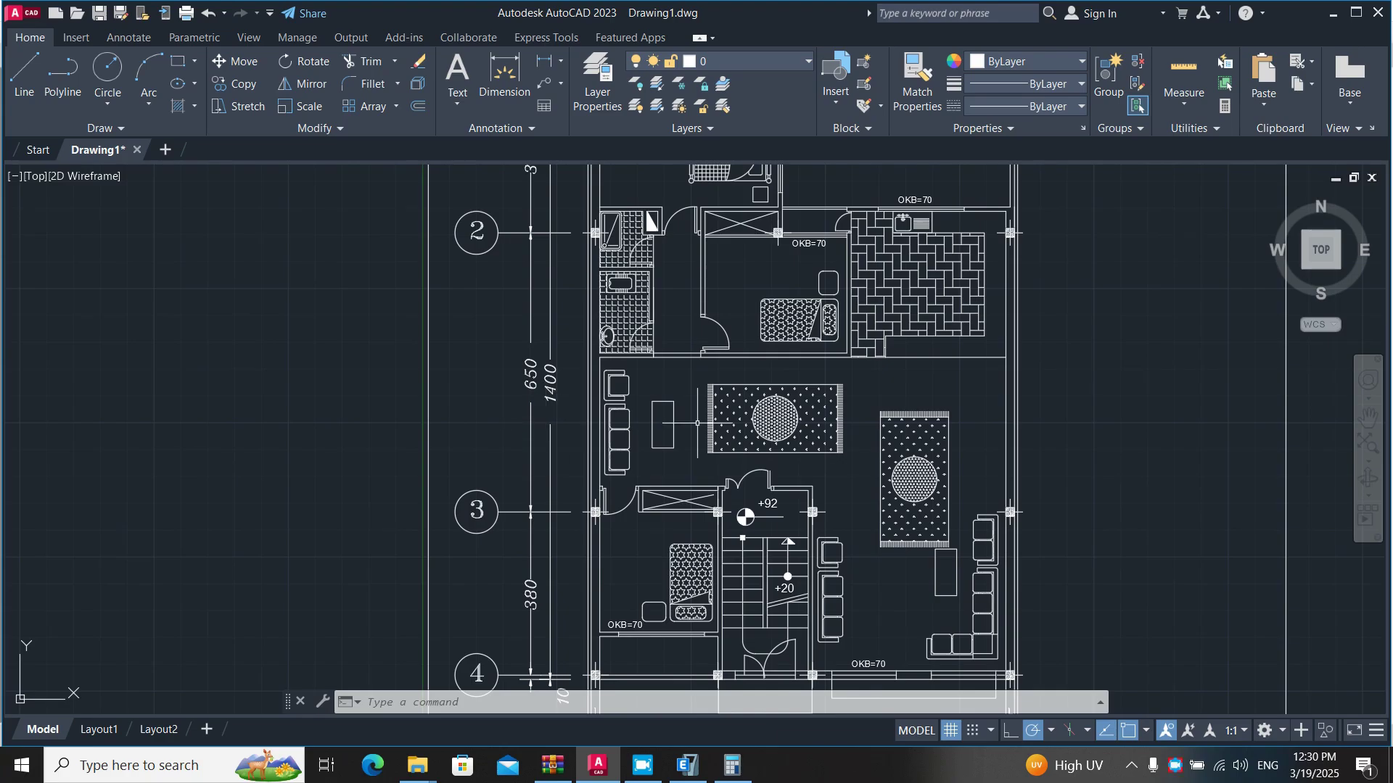
key(alt+Tab)
key(Tab)
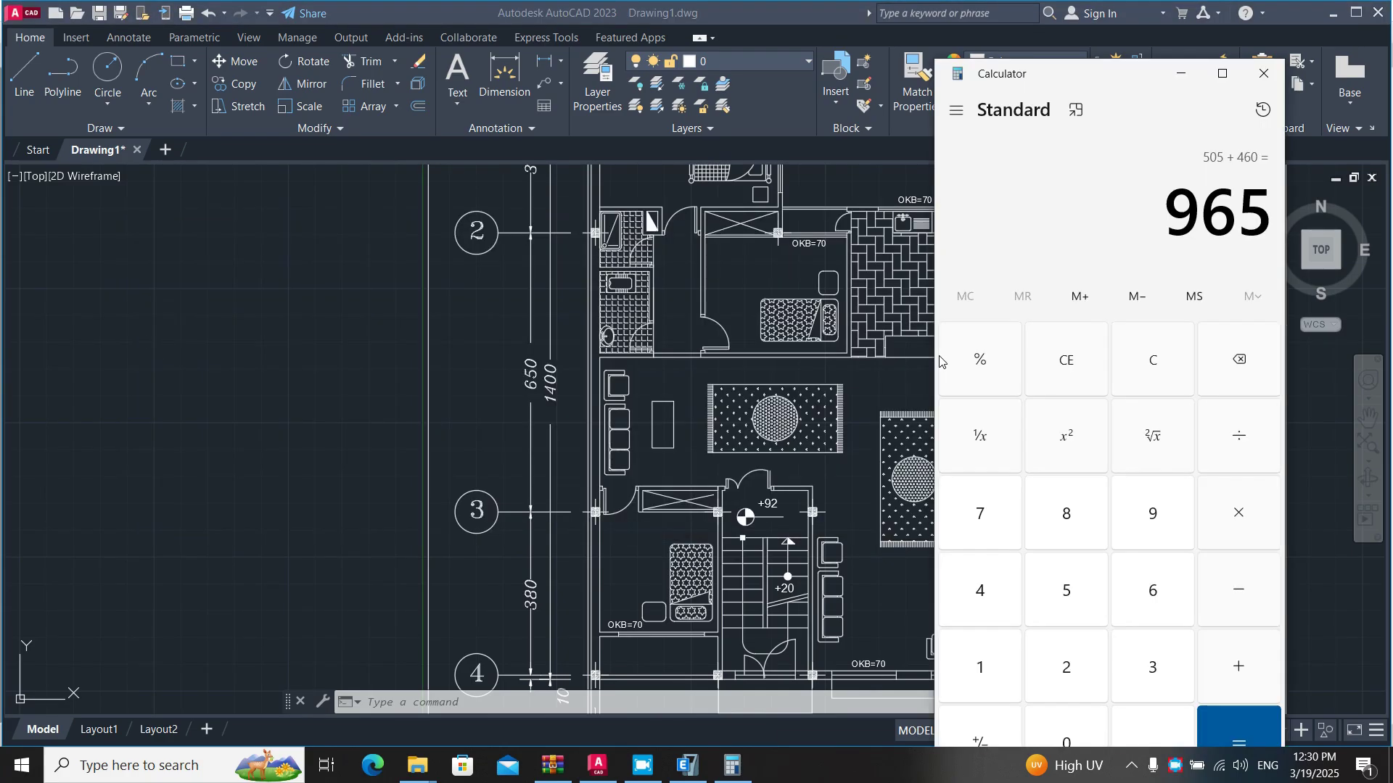
click(1067, 355)
text(350+650)
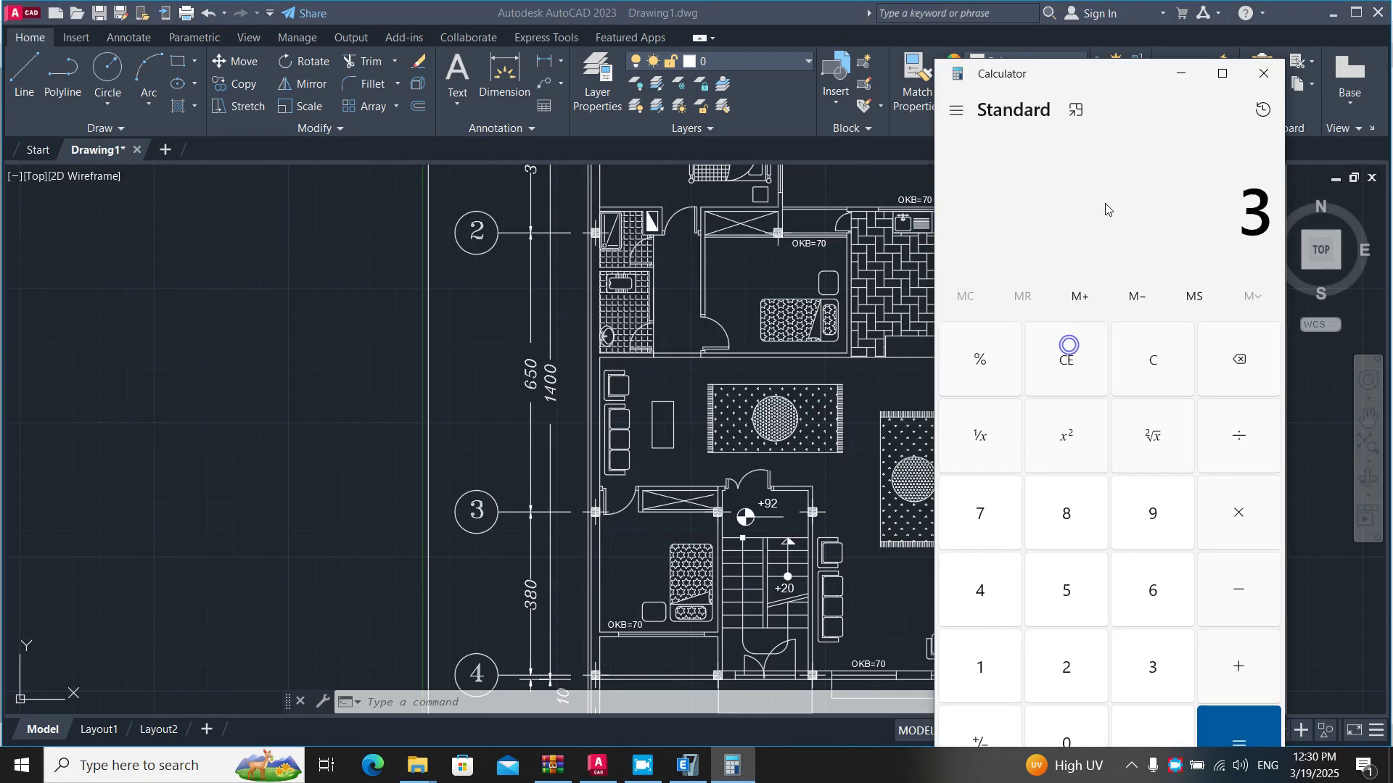
key(Return)
Return to ETABS and set the Y ordinate of grid 3 to 10 m
key(alt+Tab)
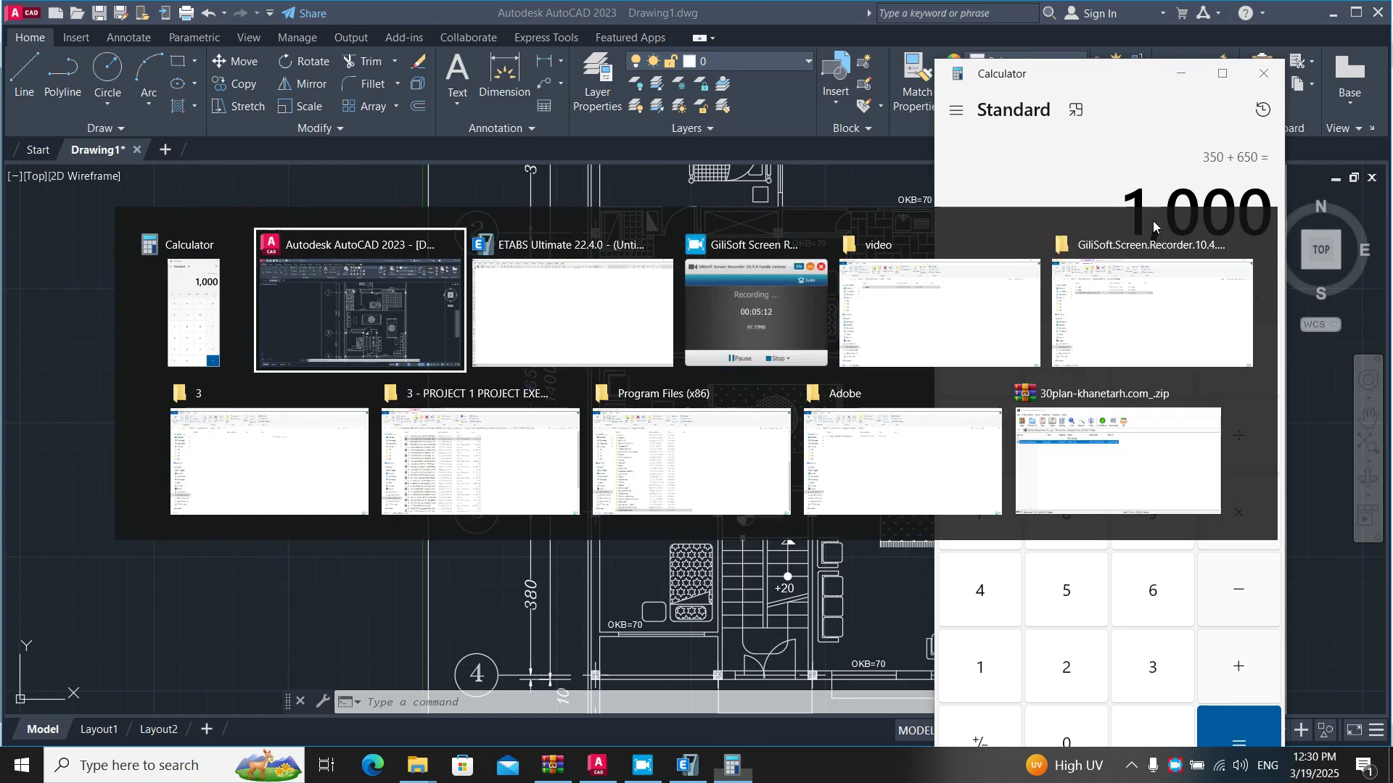
click(516, 336)
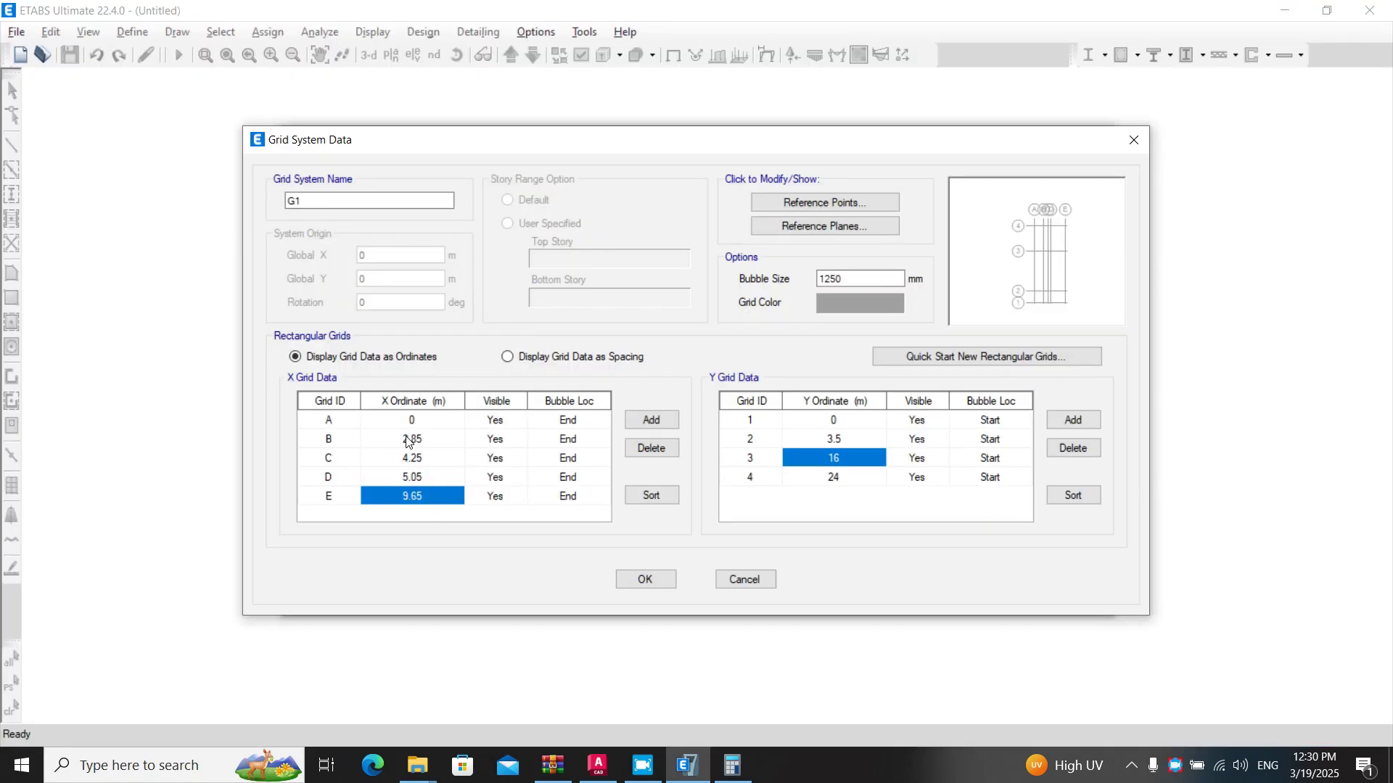
text(10)
key(Return)
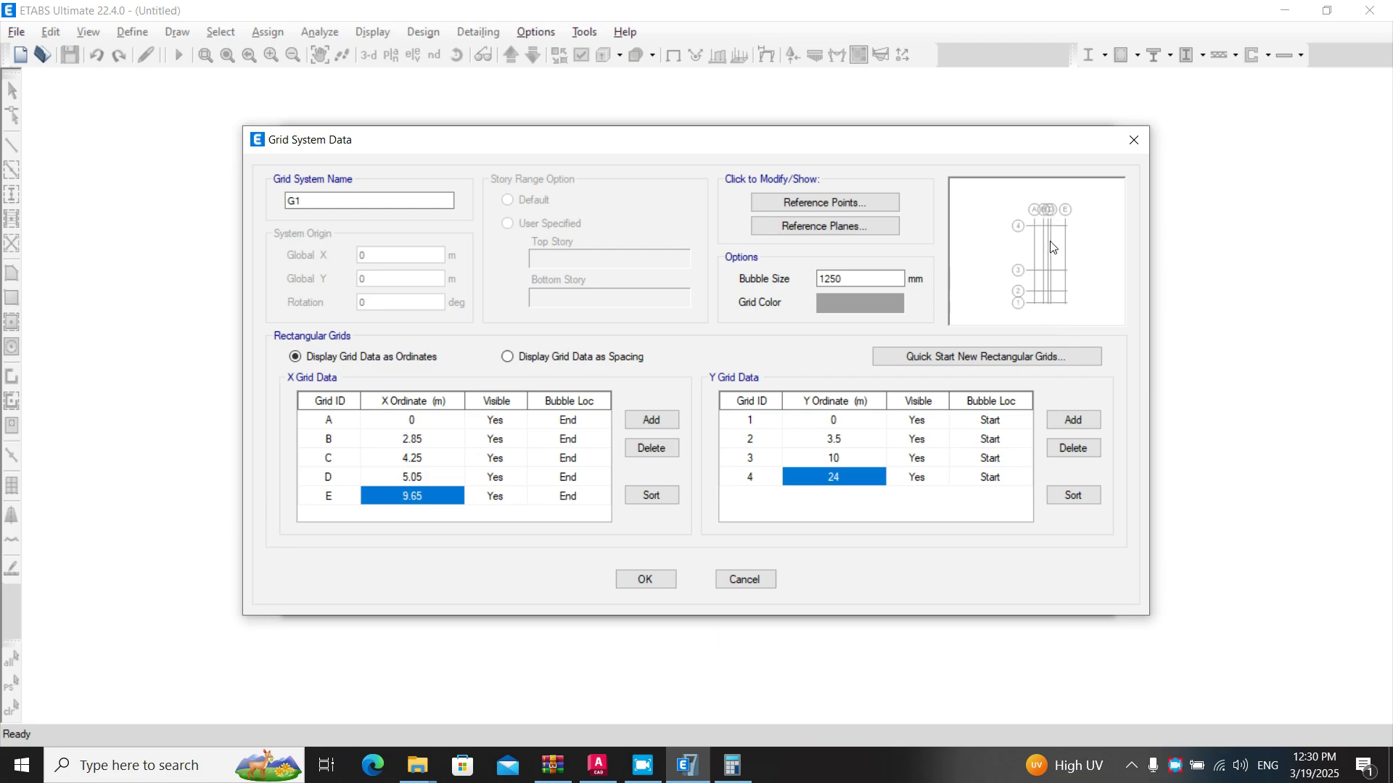
Change the ID of the first Y grid to 0 and the ID of the fourth Y grid to 1
click(751, 420)
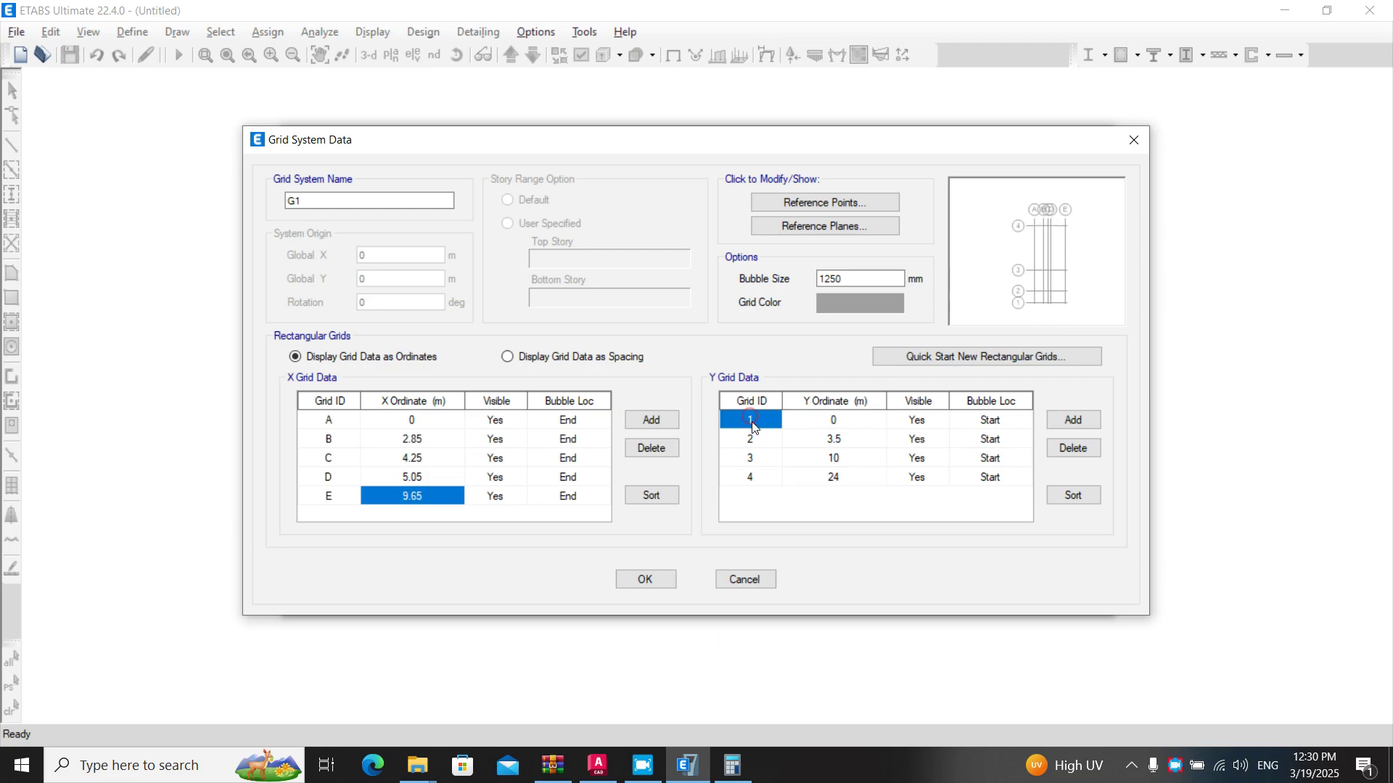
click(751, 422)
text(0)
key(Return)
click(750, 476)
click(746, 477)
text(1)
key(Return)
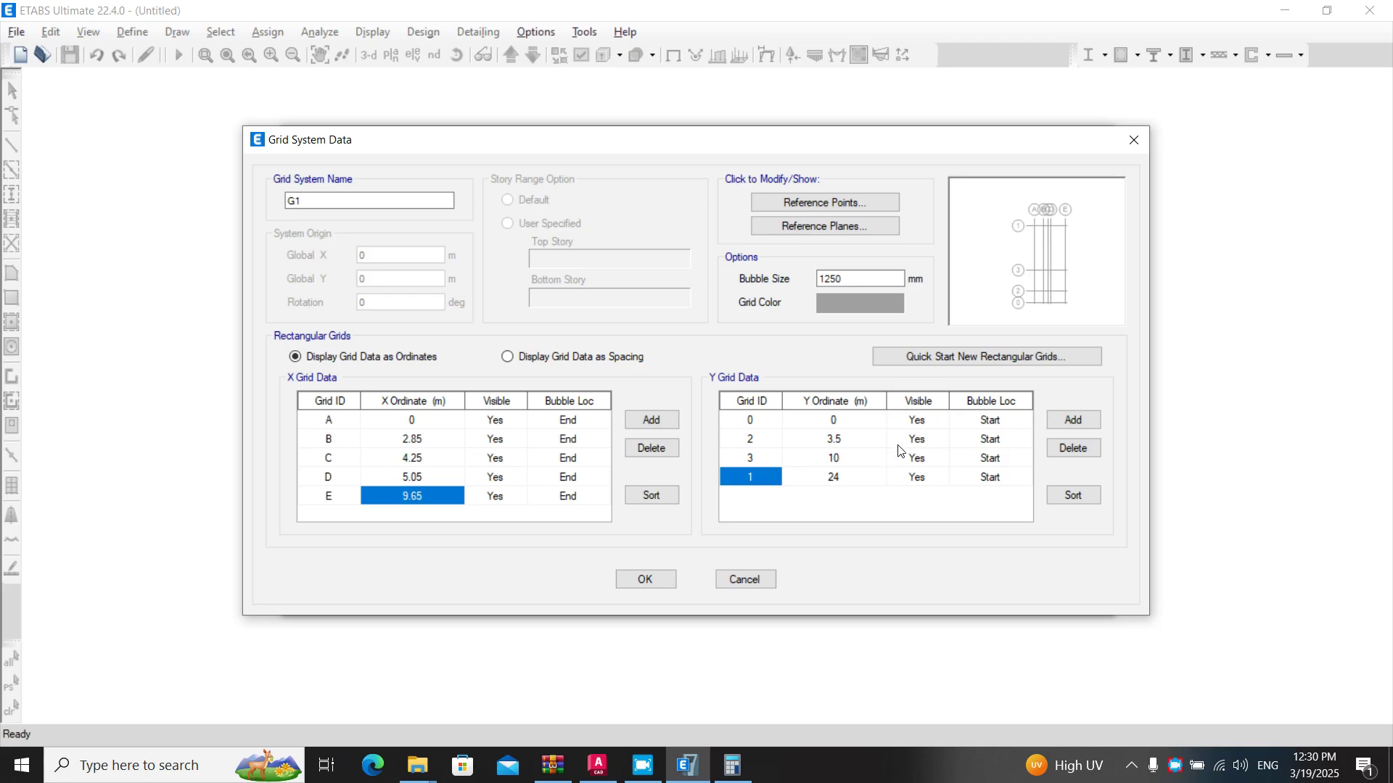
click(760, 459)
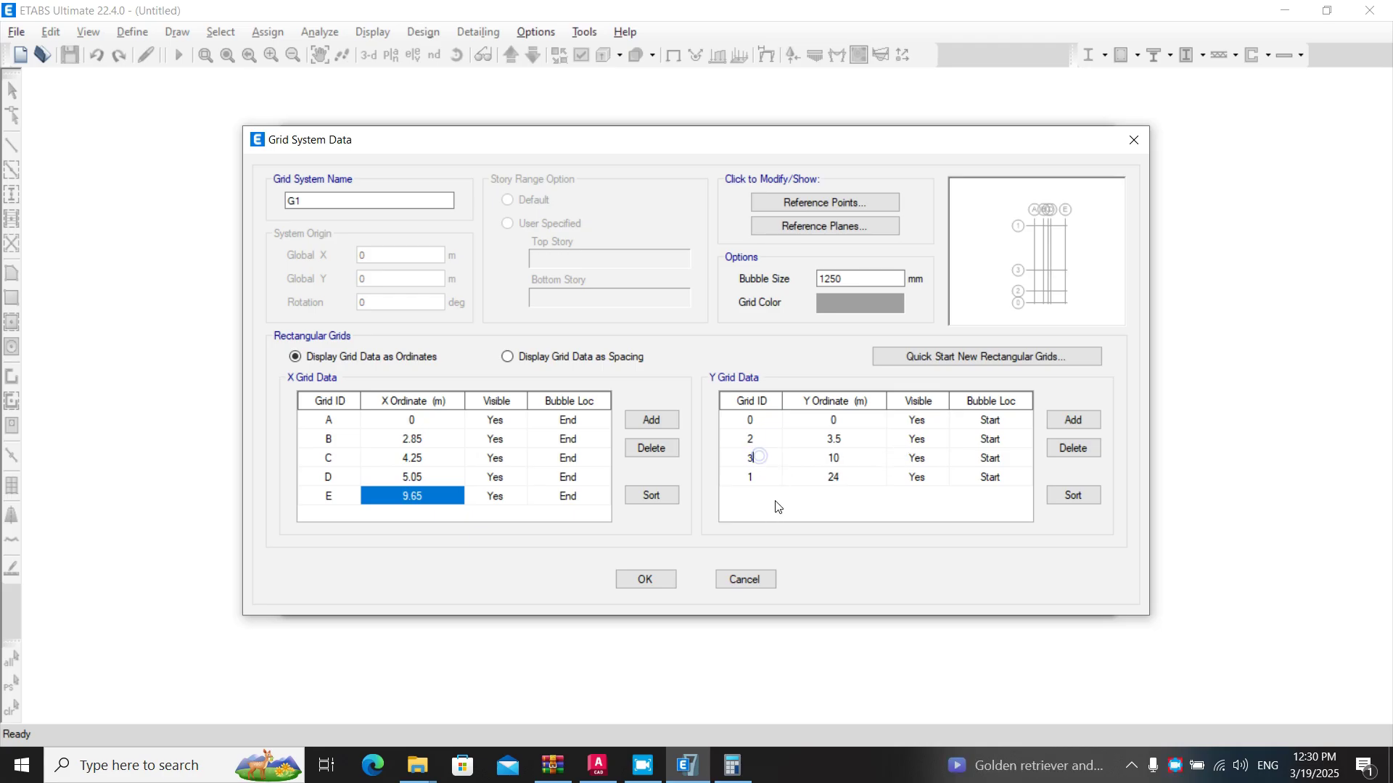
key(alt+Tab)
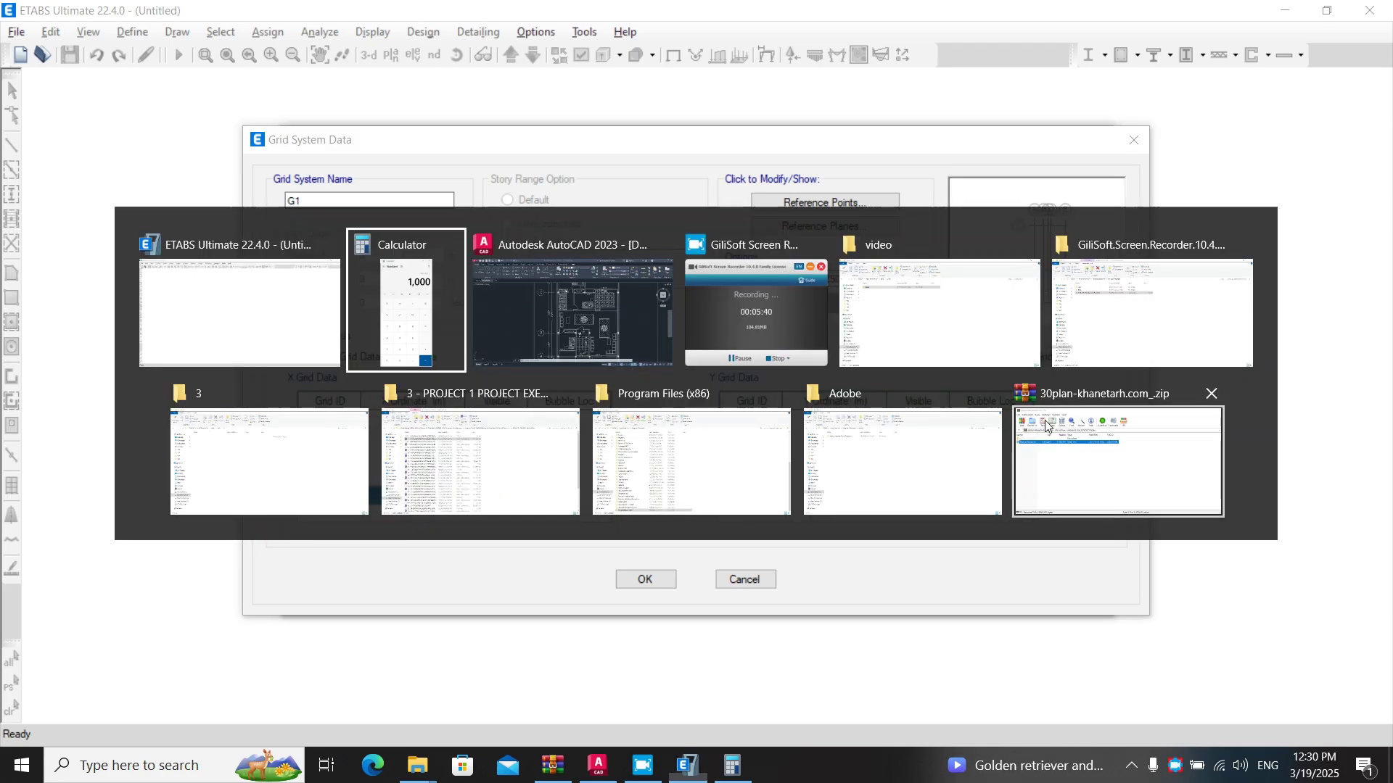
key(alt+Tab)
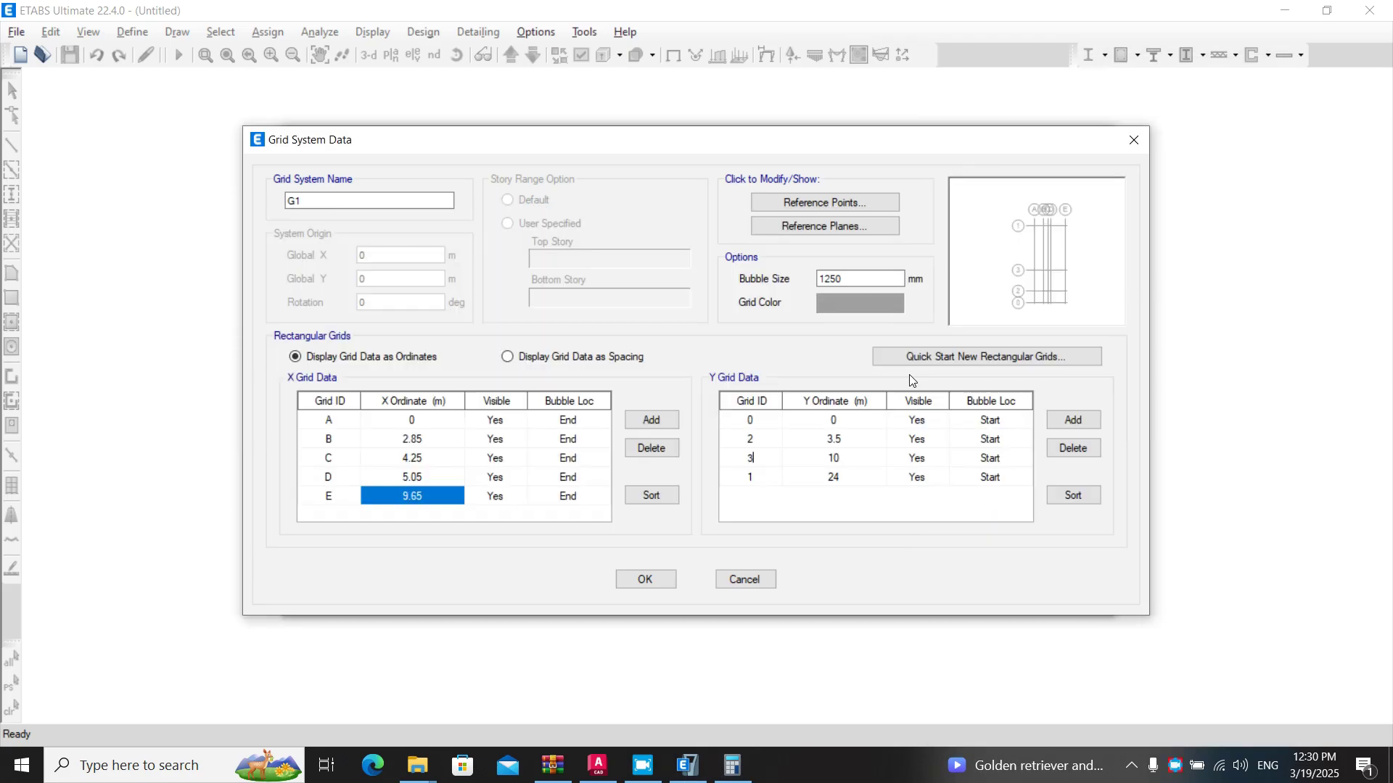
right_click(1175, 772)
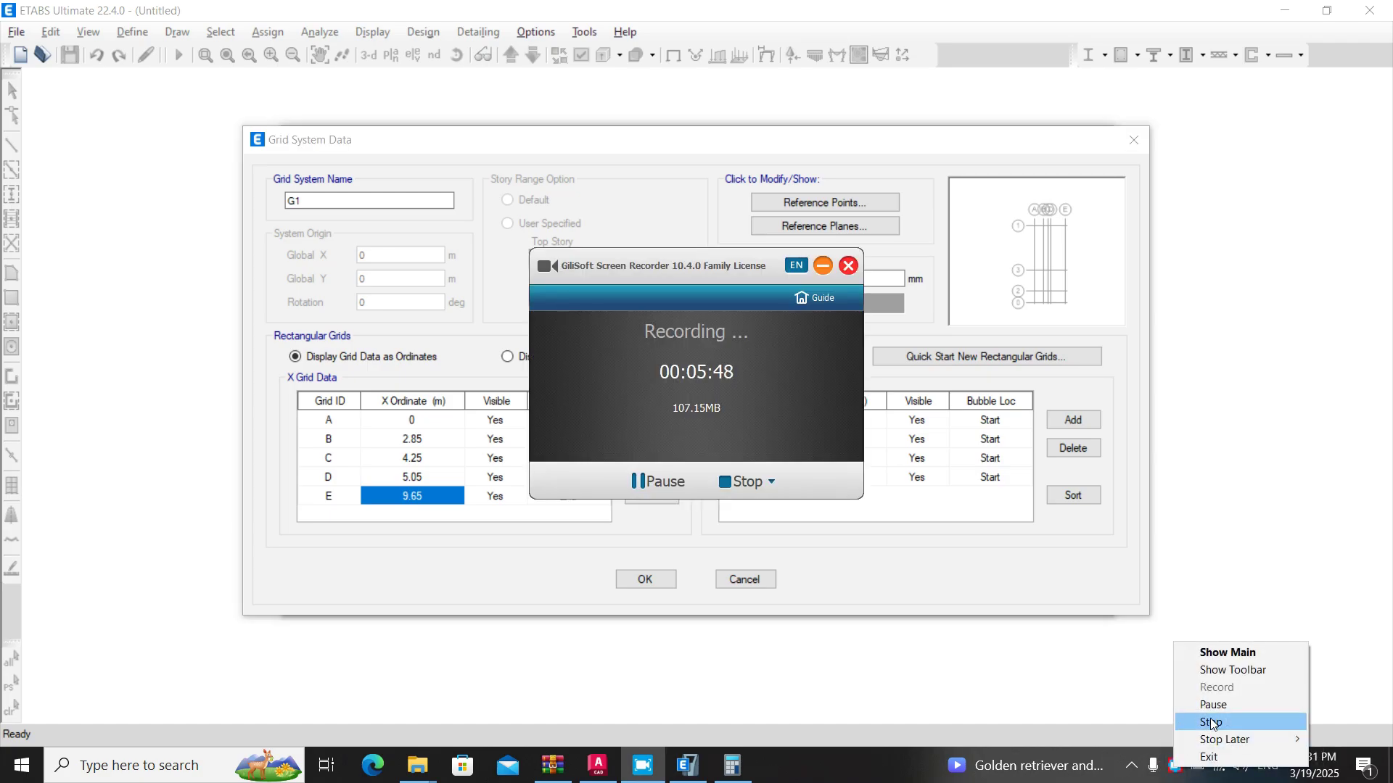